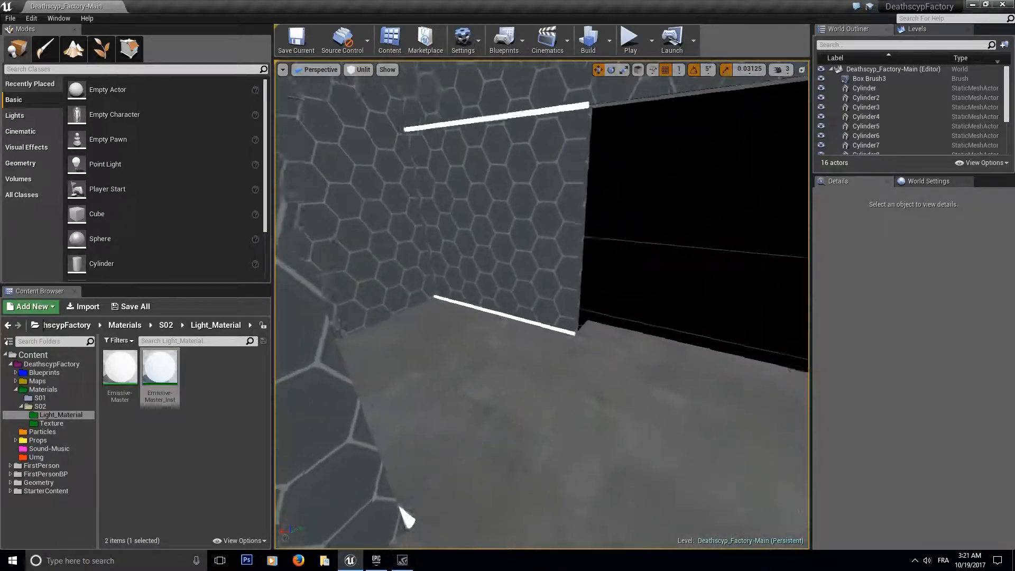
Step: Examine the finished textured room, including its light strips, hex-tiled walls and the tech panel surface above the doorway
{"action": "left_click", "coordinate": [583, 353]}
{"action": "right_click_drag", "start_coordinate": [653, 392], "coordinate": [561, 370]}
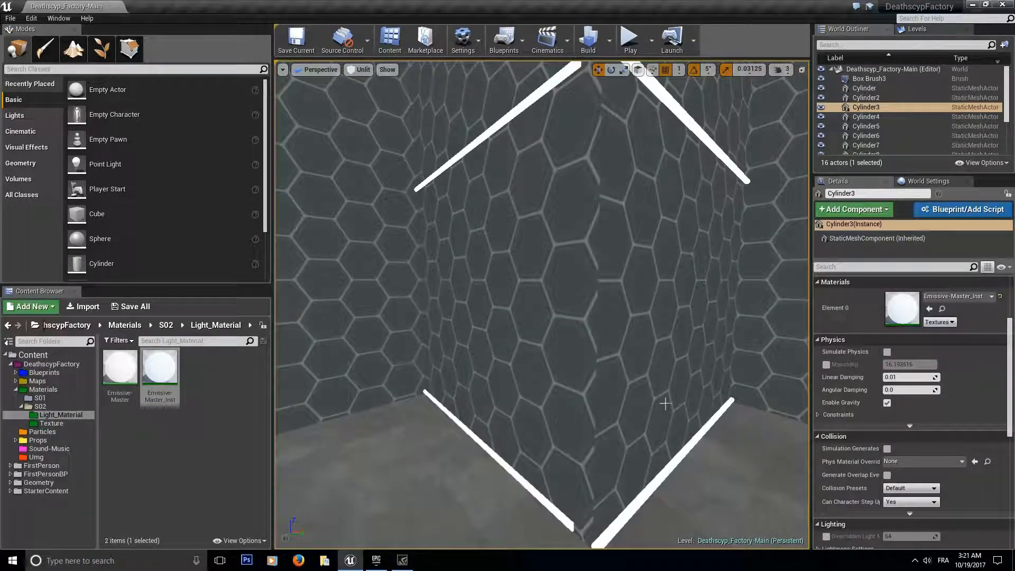
{"action": "left_click", "coordinate": [688, 447]}
{"action": "mouse_move", "coordinate": [694, 443]}
{"action": "right_mouse_down"}
{"action": "mouse_move", "coordinate": [701, 410]}
{"action": "mouse_move", "coordinate": [777, 404]}
{"action": "mouse_move", "coordinate": [801, 333]}
{"action": "mouse_move", "coordinate": [794, 349]}
{"action": "right_mouse_up"}
{"action": "left_click", "coordinate": [574, 344]}
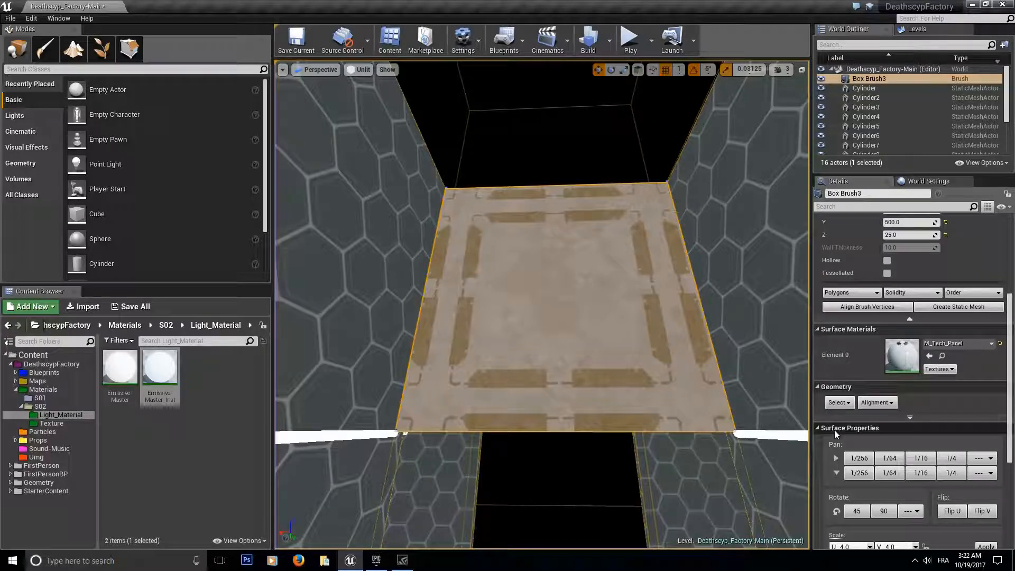
{"action": "right_click_drag", "start_coordinate": [704, 381], "coordinate": [697, 468]}
{"action": "mouse_move", "coordinate": [542, 317]}
{"action": "right_mouse_down"}
{"action": "mouse_move", "coordinate": [635, 296]}
{"action": "mouse_move", "coordinate": [666, 302]}
{"action": "mouse_move", "coordinate": [648, 317]}
{"action": "mouse_move", "coordinate": [703, 320]}
{"action": "mouse_move", "coordinate": [492, 359]}
{"action": "mouse_move", "coordinate": [355, 341]}
{"action": "mouse_move", "coordinate": [454, 320]}
{"action": "mouse_move", "coordinate": [447, 315]}
{"action": "mouse_move", "coordinate": [442, 328]}
{"action": "mouse_move", "coordinate": [740, 370]}
{"action": "mouse_move", "coordinate": [741, 339]}
{"action": "mouse_move", "coordinate": [794, 341]}
{"action": "right_mouse_up"}
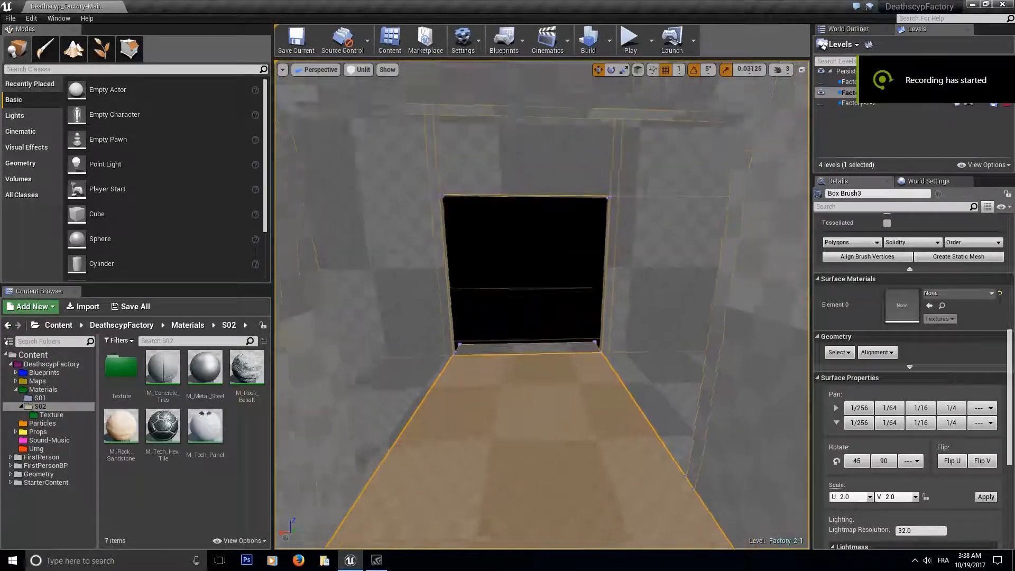
Step: Inspect the untextured walls, floors and doorway openings of the Factory-2-1 room from several angles
{"action": "mouse_move", "coordinate": [542, 317]}
{"action": "right_mouse_down"}
{"action": "mouse_move", "coordinate": [508, 317]}
{"action": "mouse_move", "coordinate": [465, 296]}
{"action": "mouse_move", "coordinate": [434, 307]}
{"action": "mouse_move", "coordinate": [412, 370]}
{"action": "mouse_move", "coordinate": [416, 323]}
{"action": "right_mouse_up"}
{"action": "left_click", "coordinate": [599, 341]}
{"action": "right_click_drag", "start_coordinate": [598, 342], "coordinate": [643, 303]}
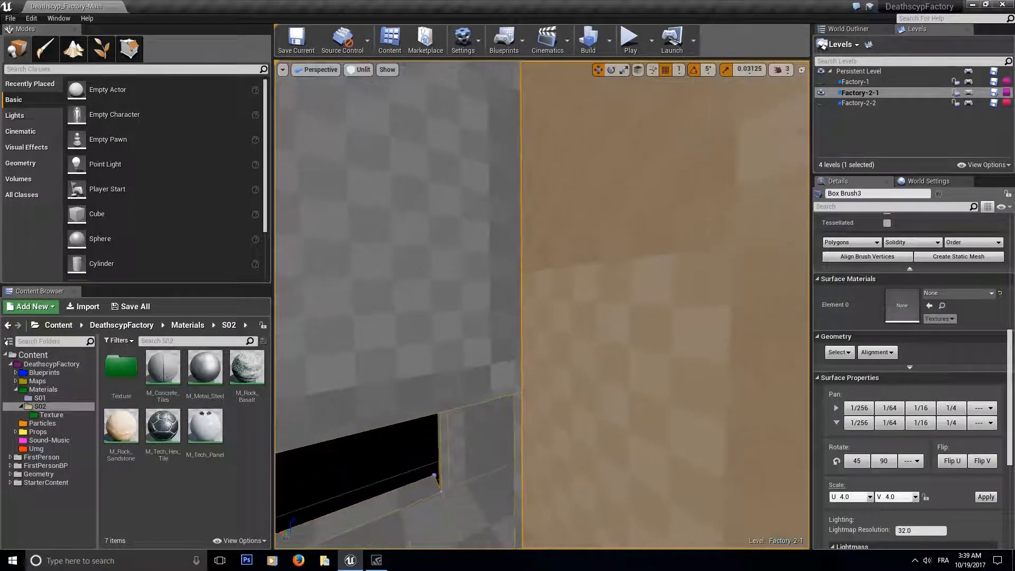
{"action": "right_click_drag", "start_coordinate": [542, 305], "coordinate": [502, 370]}
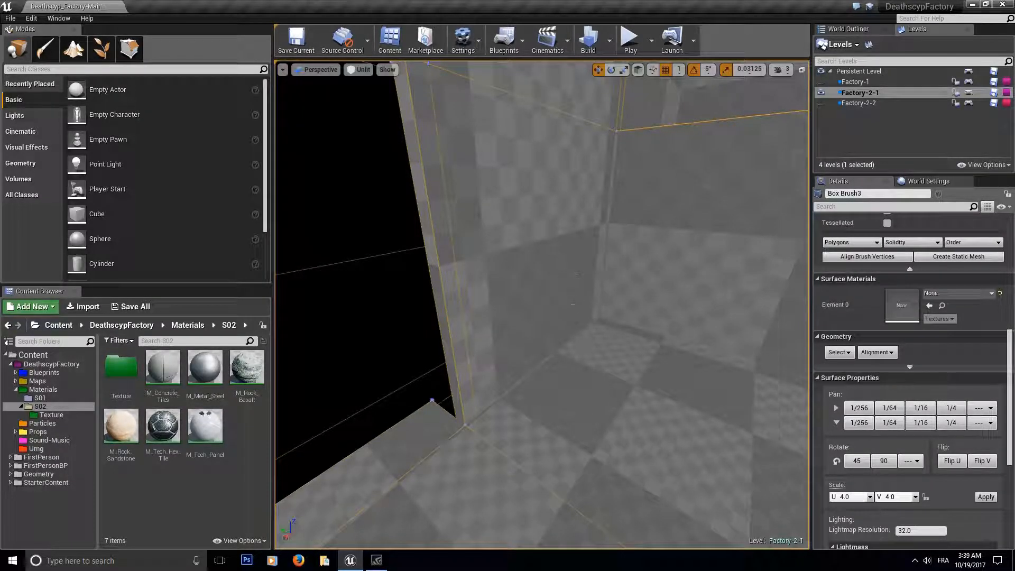
{"action": "right_click_drag", "start_coordinate": [542, 305], "coordinate": [543, 264]}
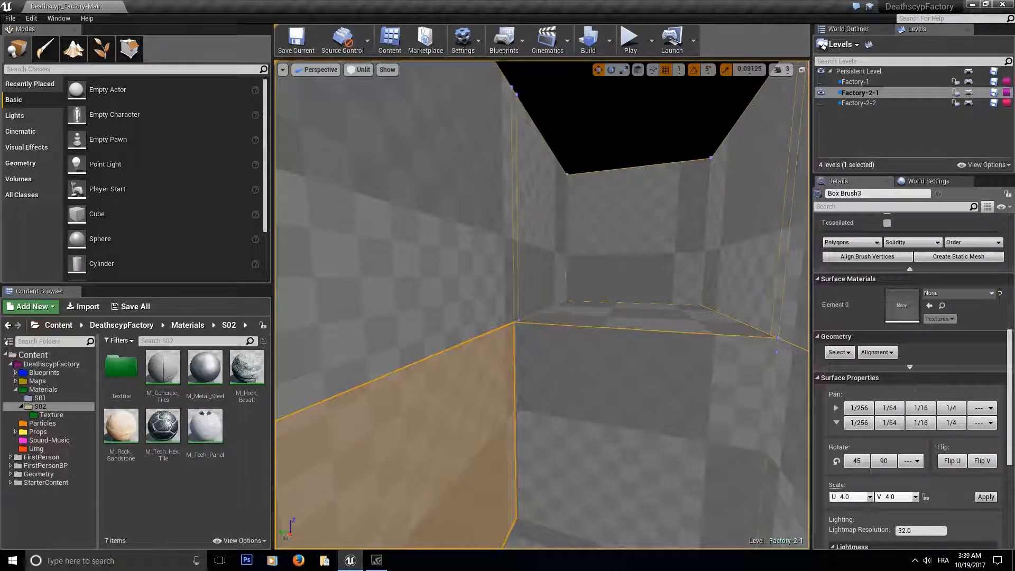
{"action": "mouse_move", "coordinate": [542, 305]}
{"action": "right_mouse_down"}
{"action": "mouse_move", "coordinate": [423, 307]}
{"action": "mouse_move", "coordinate": [679, 300]}
{"action": "right_mouse_up"}
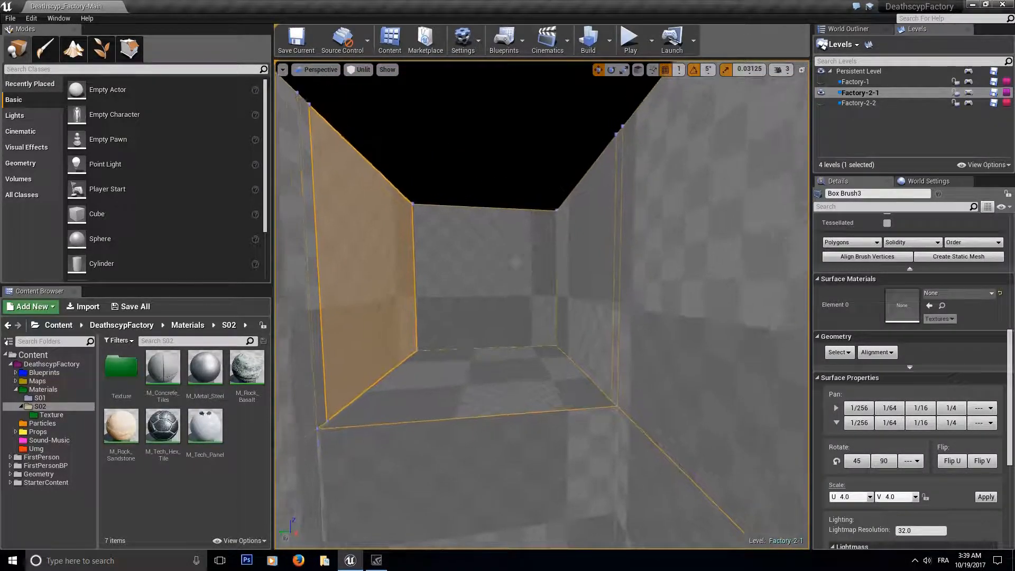
{"action": "right_click_drag", "start_coordinate": [496, 265], "coordinate": [332, 274]}
{"action": "left_click", "coordinate": [496, 265]}
{"action": "right_click_drag", "start_coordinate": [530, 287], "coordinate": [530, 282]}
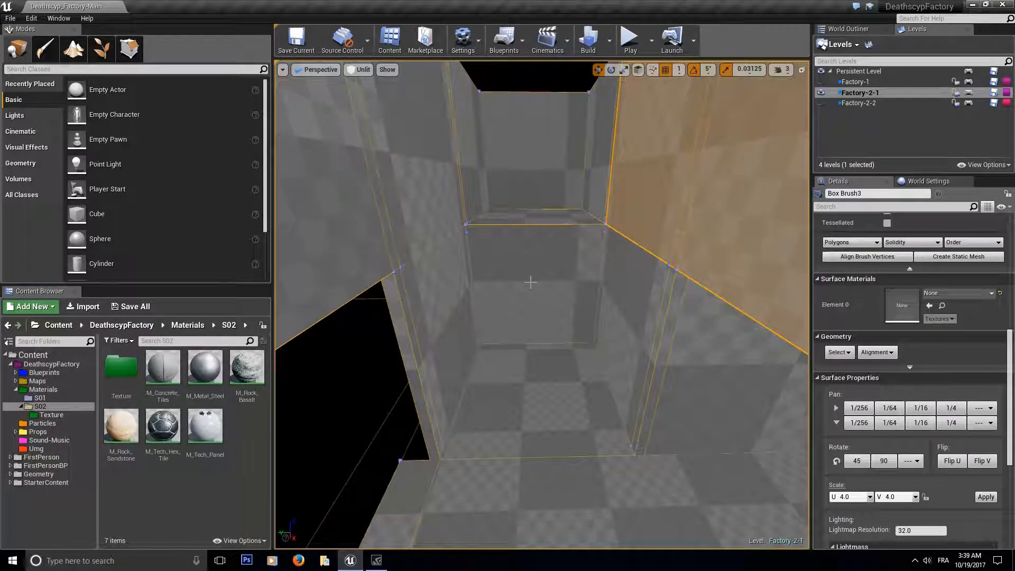
{"action": "mouse_move", "coordinate": [574, 284]}
{"action": "right_mouse_down"}
{"action": "mouse_move", "coordinate": [574, 307]}
{"action": "mouse_move", "coordinate": [566, 275]}
{"action": "mouse_move", "coordinate": [487, 299]}
{"action": "mouse_move", "coordinate": [492, 312]}
{"action": "right_mouse_up"}
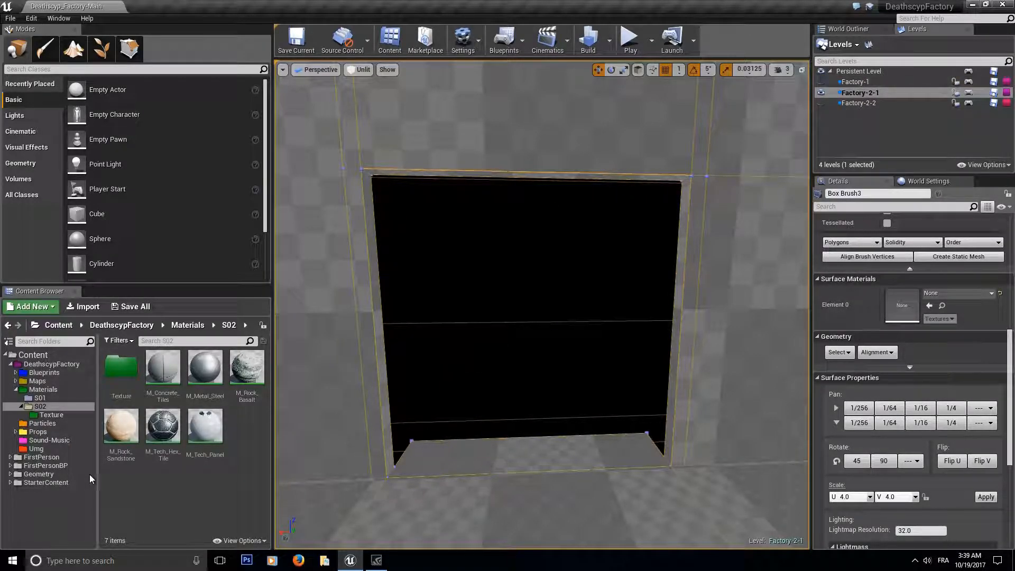
Step: Select all wall surfaces adjacent to the large wall and apply the M_Tech_Hex_Tile material to them
{"action": "mouse_move", "coordinate": [402, 360]}
{"action": "right_mouse_down"}
{"action": "mouse_move", "coordinate": [492, 355]}
{"action": "mouse_move", "coordinate": [592, 386]}
{"action": "mouse_move", "coordinate": [555, 423]}
{"action": "right_mouse_up"}
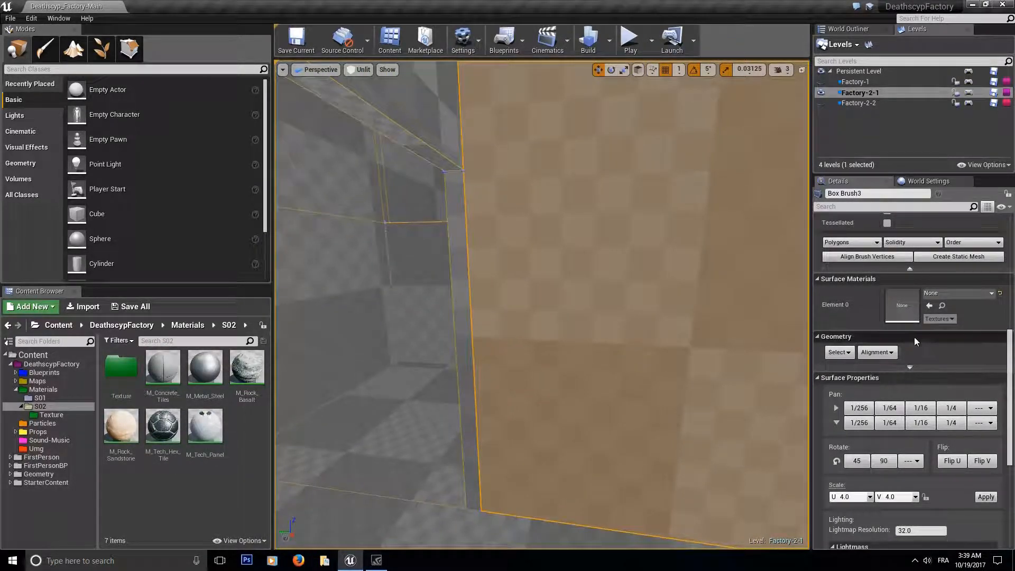
{"action": "left_click", "coordinate": [851, 353]}
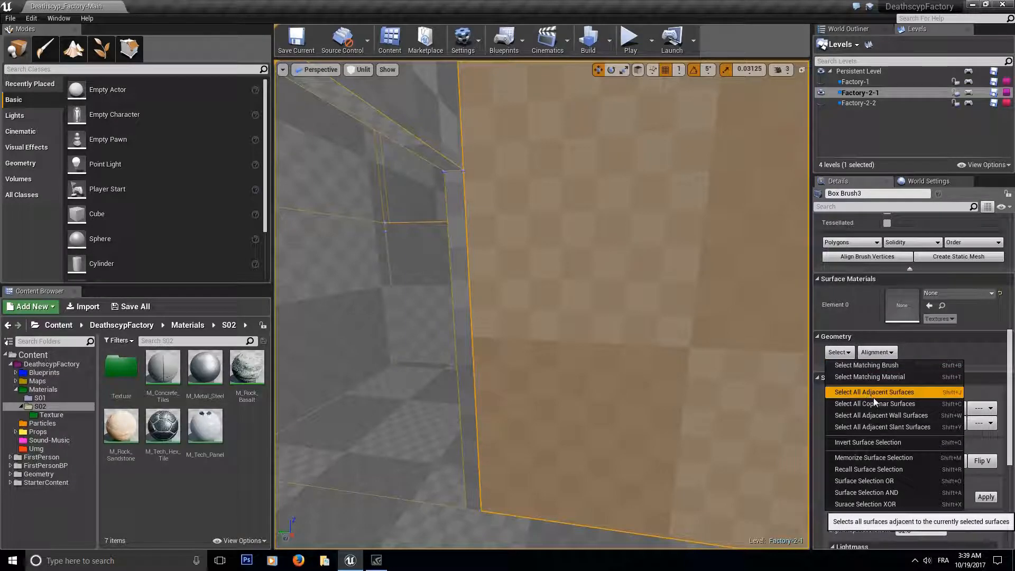
{"action": "left_click", "coordinate": [889, 417]}
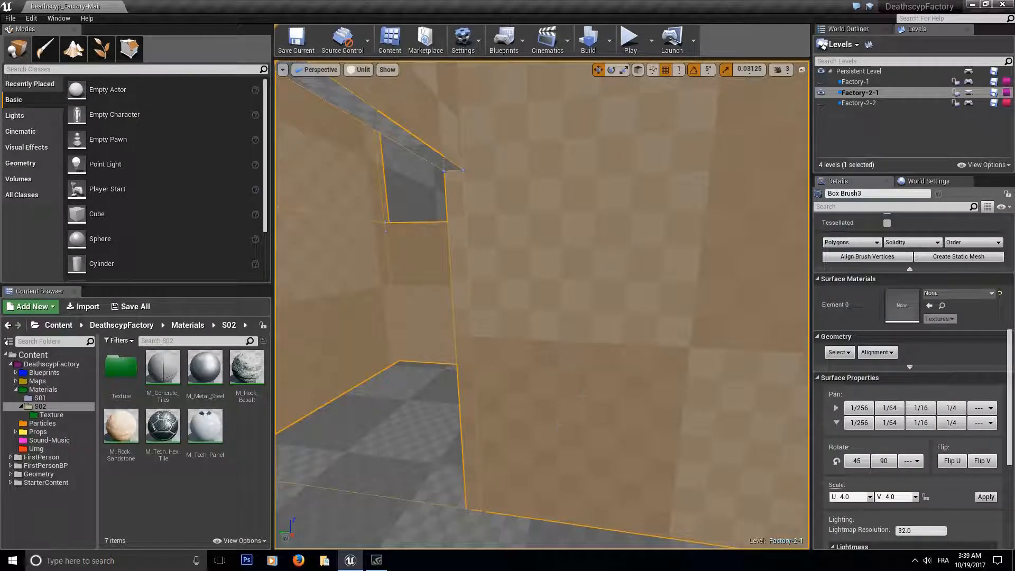
{"action": "left_click_drag", "start_coordinate": [163, 426], "coordinate": [666, 354]}
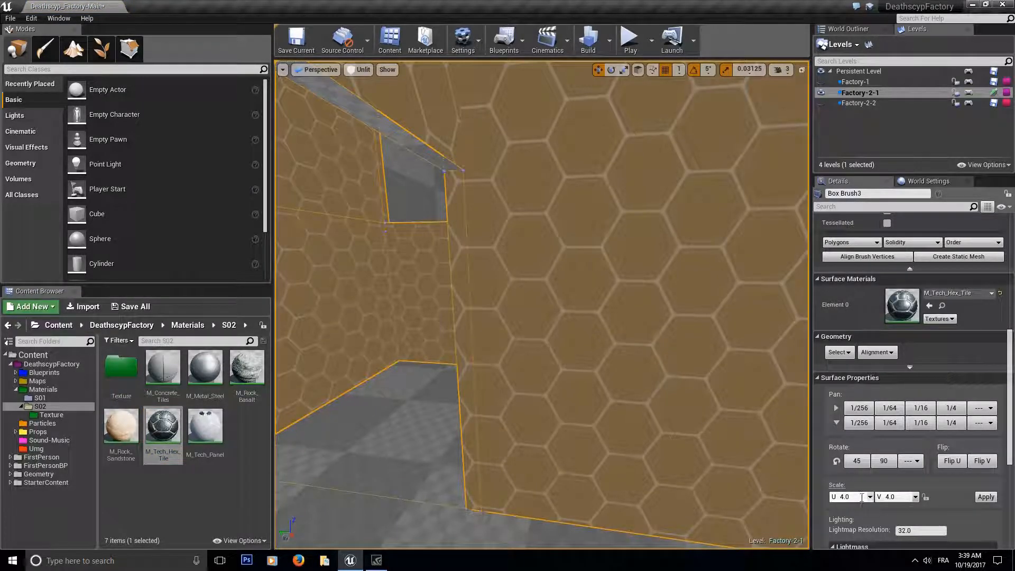
Step: Align the textures of the selected hex-tiled walls and apply a scale of 4.0 in U and V
{"action": "left_click", "coordinate": [878, 353]}
{"action": "left_click", "coordinate": [912, 392]}
{"action": "left_click", "coordinate": [857, 496]}
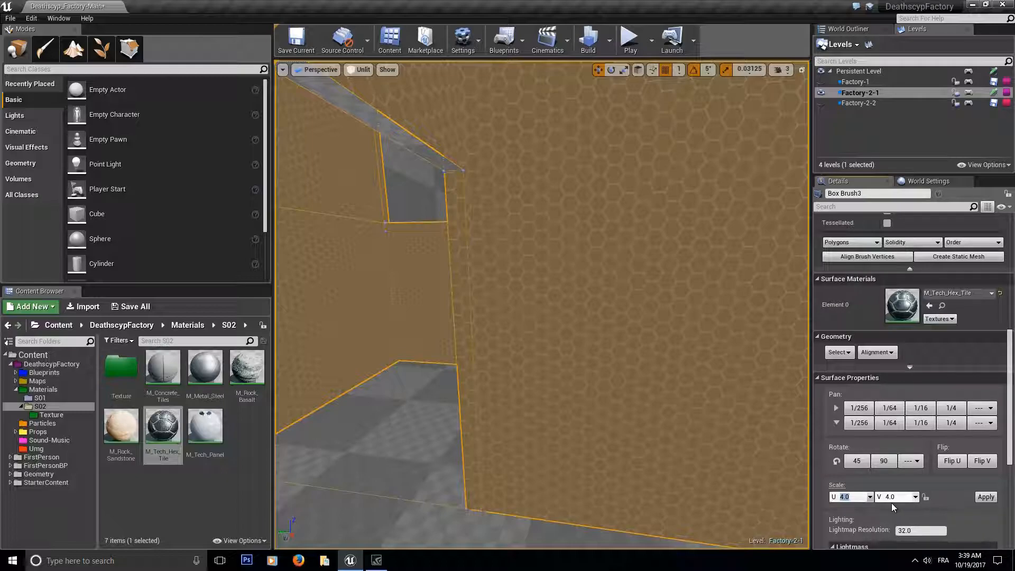
{"action": "left_click", "coordinate": [986, 498]}
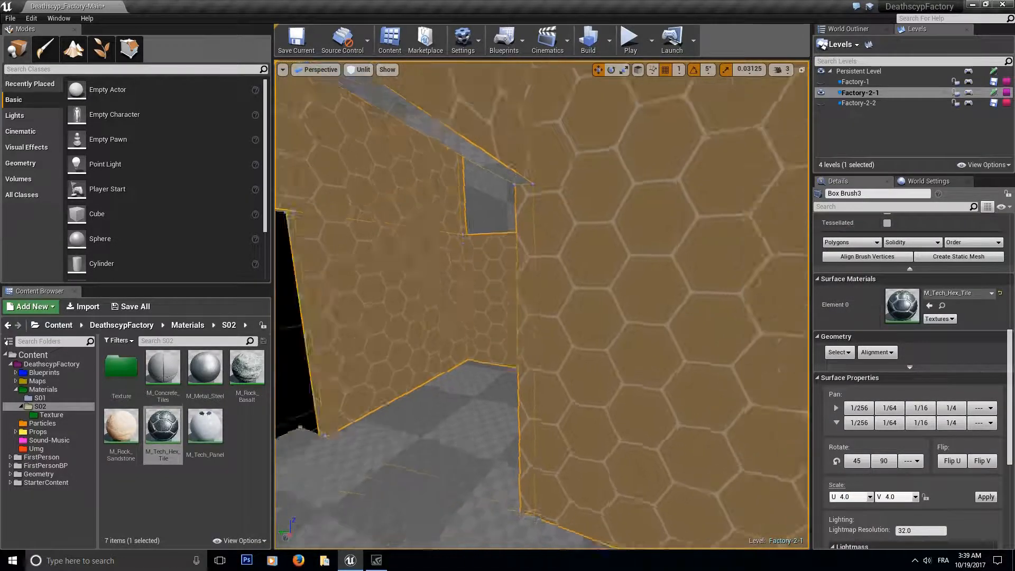
Step: Apply M_Tech_Hex_Tile to the wall faces that are still untextured, including the end wall of the corridor
{"action": "key", "text": "w"}
{"action": "right_click_drag", "start_coordinate": [540, 317], "coordinate": [479, 333]}
{"action": "left_click_drag", "start_coordinate": [163, 428], "coordinate": [513, 323]}
{"action": "right_click_drag", "start_coordinate": [513, 323], "coordinate": [619, 333]}
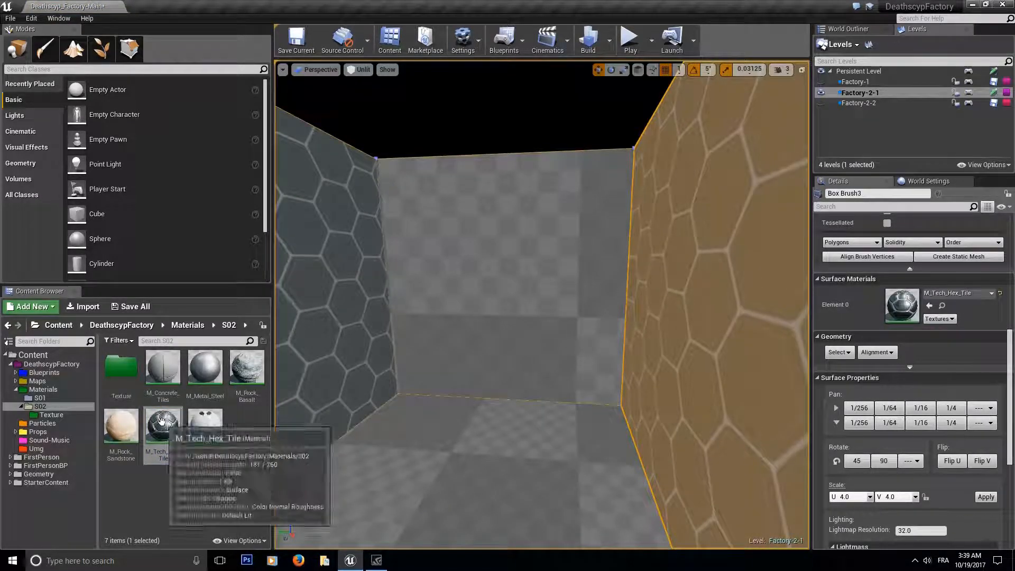
{"action": "left_click_drag", "start_coordinate": [162, 421], "coordinate": [508, 302]}
Step: Select the corridor's end wall and its adjoining side wall, align their textures and apply a scale of 4.0 in U and V
{"action": "left_click", "coordinate": [326, 300]}
{"action": "left_click", "coordinate": [486, 286], "text": "ctrl"}
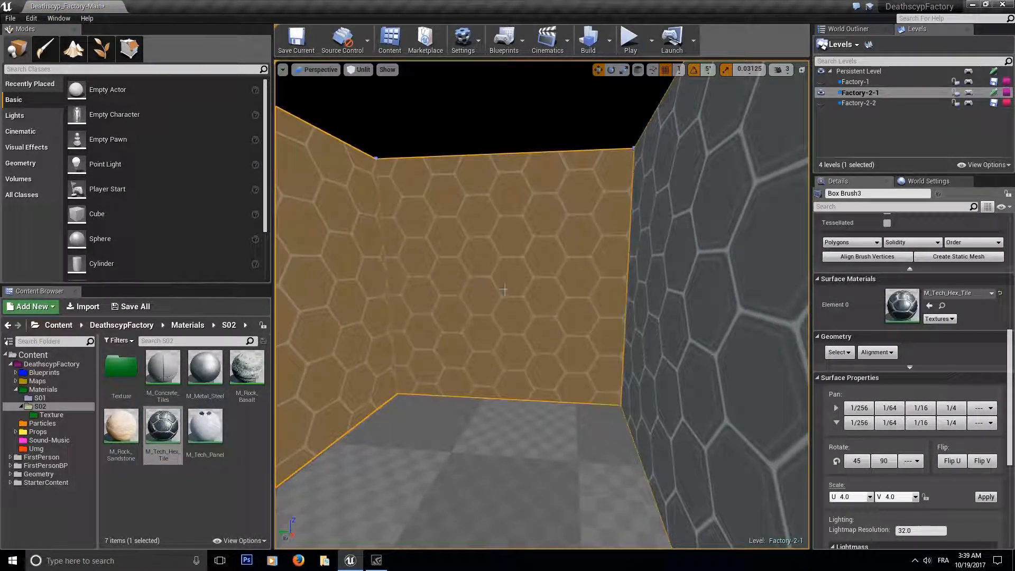
{"action": "left_click", "coordinate": [889, 353]}
{"action": "left_click", "coordinate": [905, 400]}
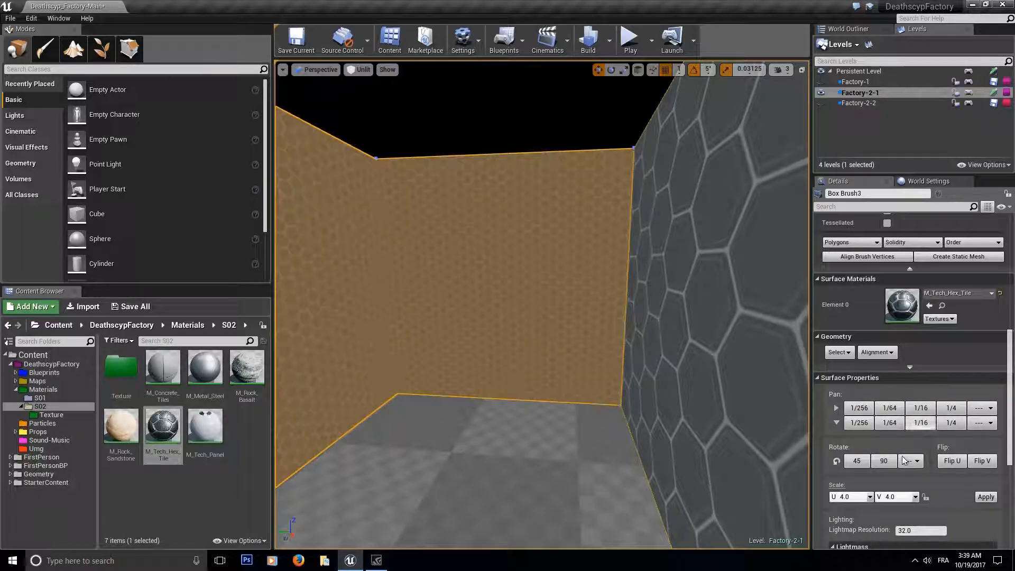
{"action": "left_click", "coordinate": [987, 497]}
Step: Select all the room's floor surfaces, apply the M_Concrete_Tiles material and apply a texture scale of 2.0 in U and V
{"action": "right_click_drag", "start_coordinate": [635, 339], "coordinate": [296, 476]}
{"action": "left_click", "coordinate": [587, 288]}
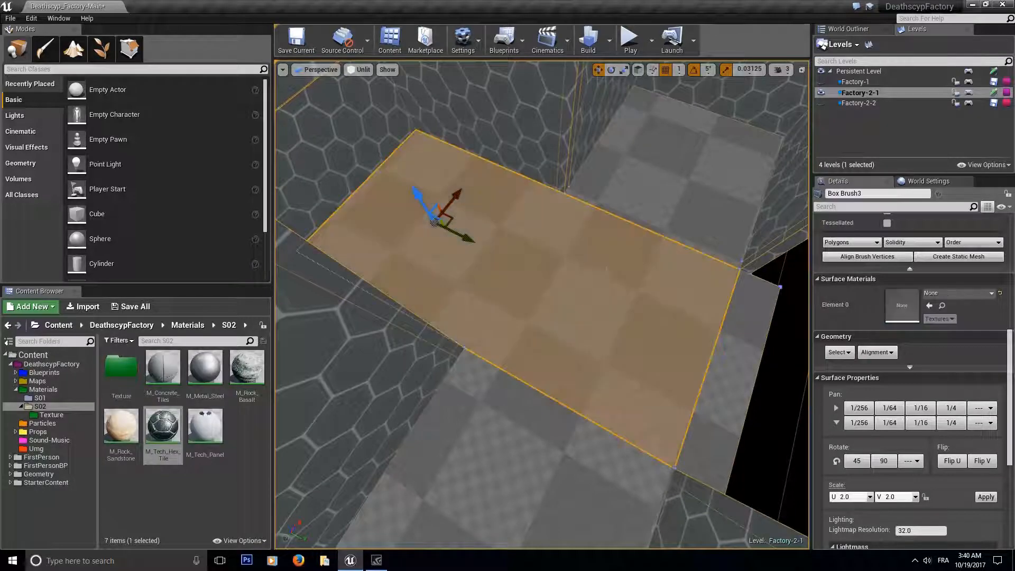
{"action": "left_click", "coordinate": [661, 201], "text": "ctrl"}
{"action": "left_click", "coordinate": [530, 427], "text": "ctrl"}
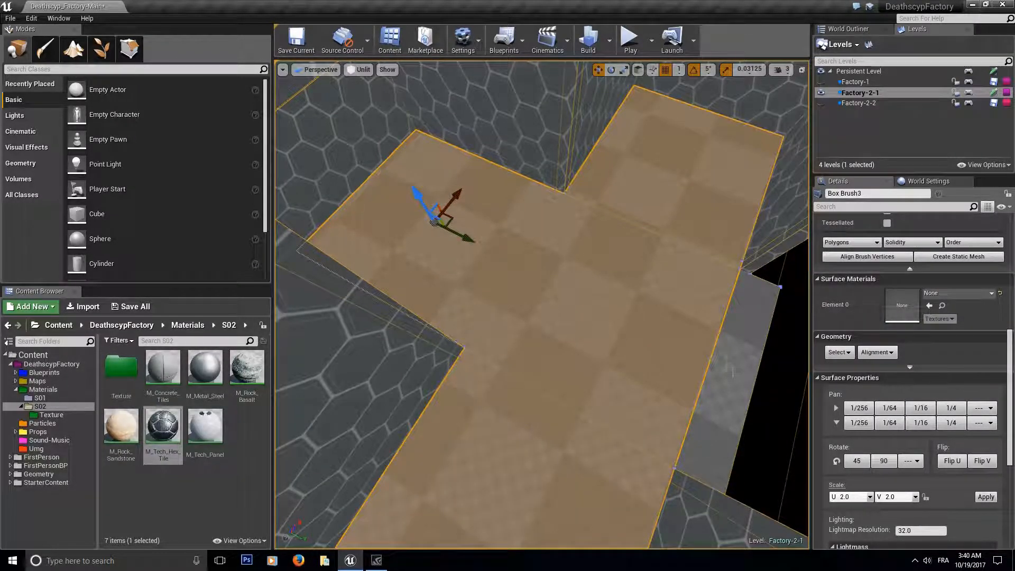
{"action": "right_click_drag", "start_coordinate": [624, 235], "coordinate": [624, 169]}
{"action": "left_click", "coordinate": [628, 236], "text": "ctrl"}
{"action": "mouse_move", "coordinate": [628, 236]}
{"action": "right_mouse_down"}
{"action": "mouse_move", "coordinate": [622, 328]}
{"action": "mouse_move", "coordinate": [634, 227]}
{"action": "right_mouse_up"}
{"action": "left_click_drag", "start_coordinate": [162, 368], "coordinate": [492, 365]}
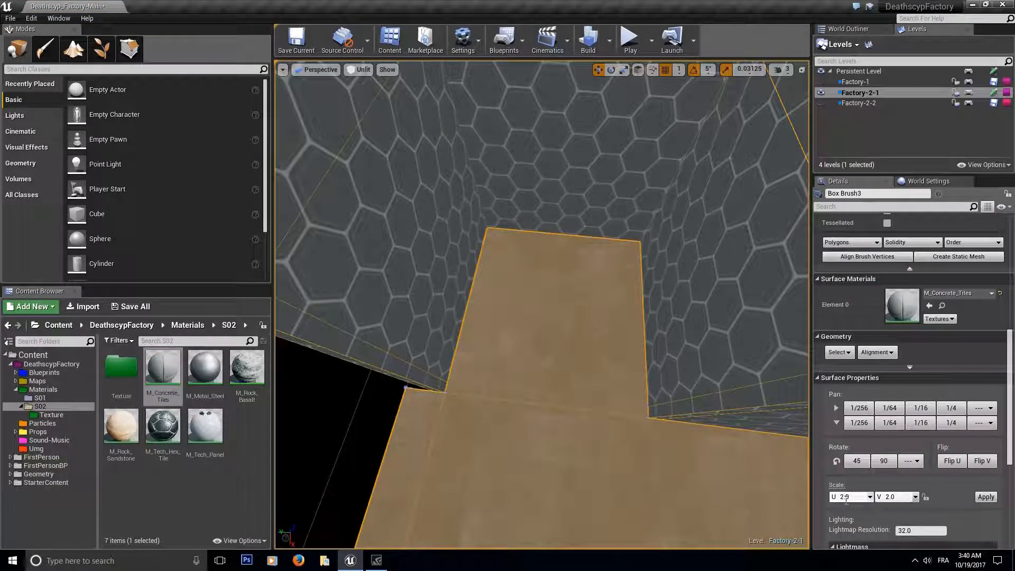
{"action": "left_click", "coordinate": [988, 499]}
Step: Apply the M_Tech_Panel material to the large hex-tiled surface above the doorway
{"action": "right_click_drag", "start_coordinate": [624, 338], "coordinate": [408, 254]}
{"action": "mouse_move", "coordinate": [615, 309]}
{"action": "right_mouse_down"}
{"action": "mouse_move", "coordinate": [613, 289]}
{"action": "mouse_move", "coordinate": [629, 339]}
{"action": "mouse_move", "coordinate": [616, 299]}
{"action": "right_mouse_up"}
{"action": "left_click", "coordinate": [614, 308]}
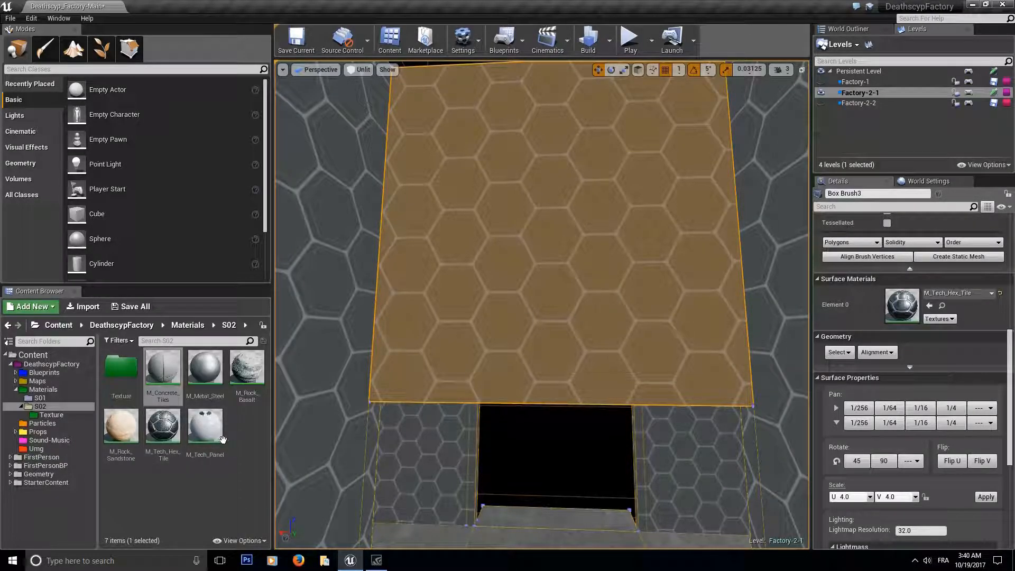
{"action": "left_click_drag", "start_coordinate": [204, 426], "coordinate": [547, 230]}
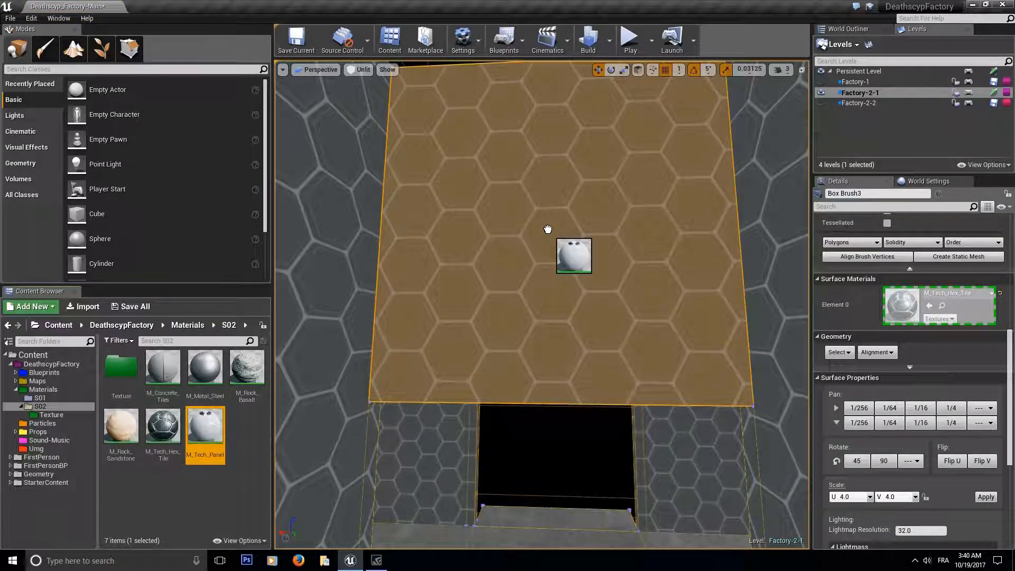
{"action": "left_click_drag", "start_coordinate": [548, 230], "coordinate": [548, 229]}
{"action": "right_click_drag", "start_coordinate": [547, 239], "coordinate": [550, 203]}
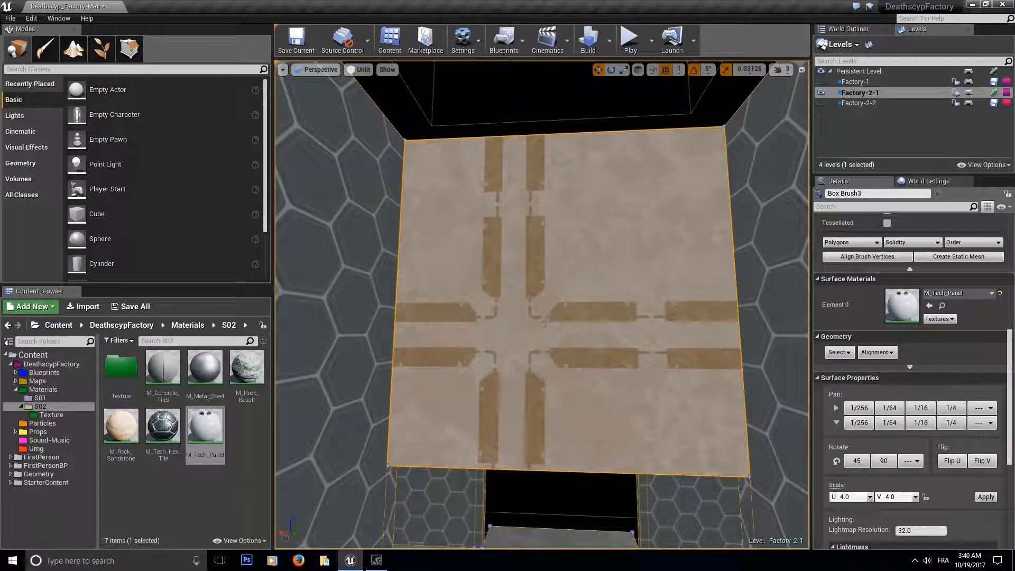
Step: Align the tech panel texture to its surface and apply a scale of 4.0 in U and V
{"action": "left_click", "coordinate": [877, 352]}
{"action": "left_click", "coordinate": [933, 441]}
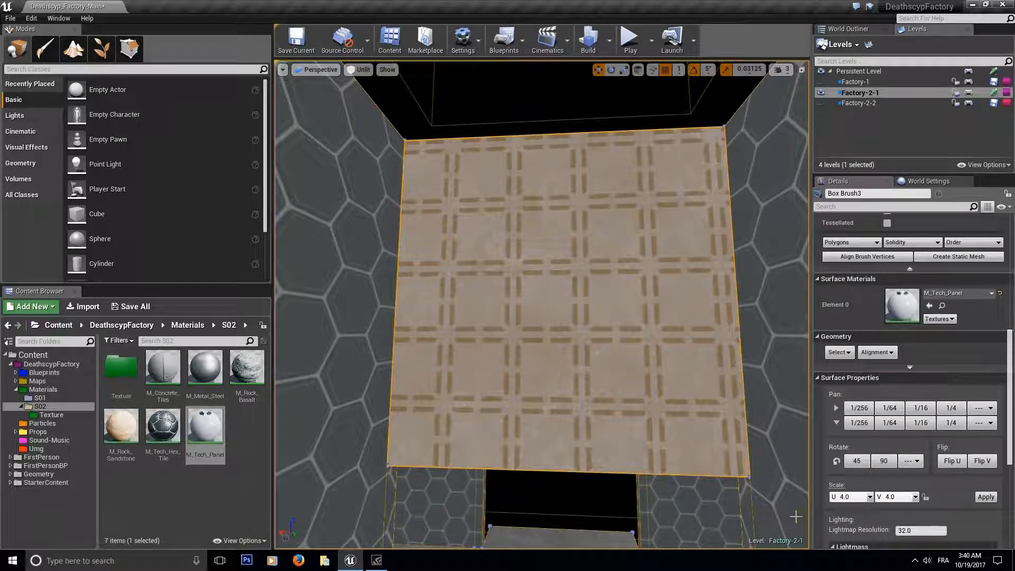
{"action": "left_click", "coordinate": [986, 497]}
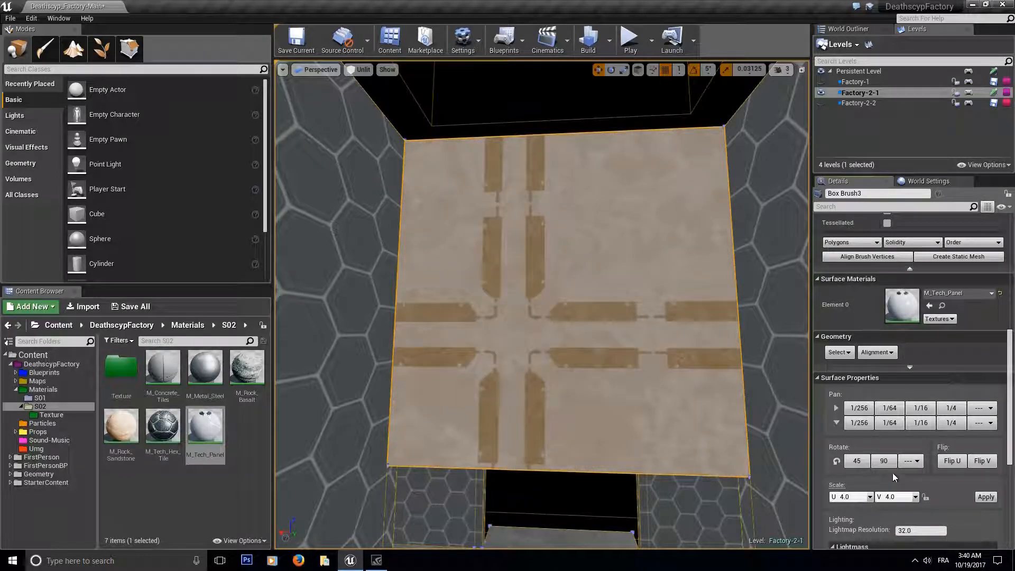
Step: Pan the tech panel texture in U by 1/256 and repeated 1/64 increments to centre the panel between the side walls
{"action": "left_click", "coordinate": [865, 410]}
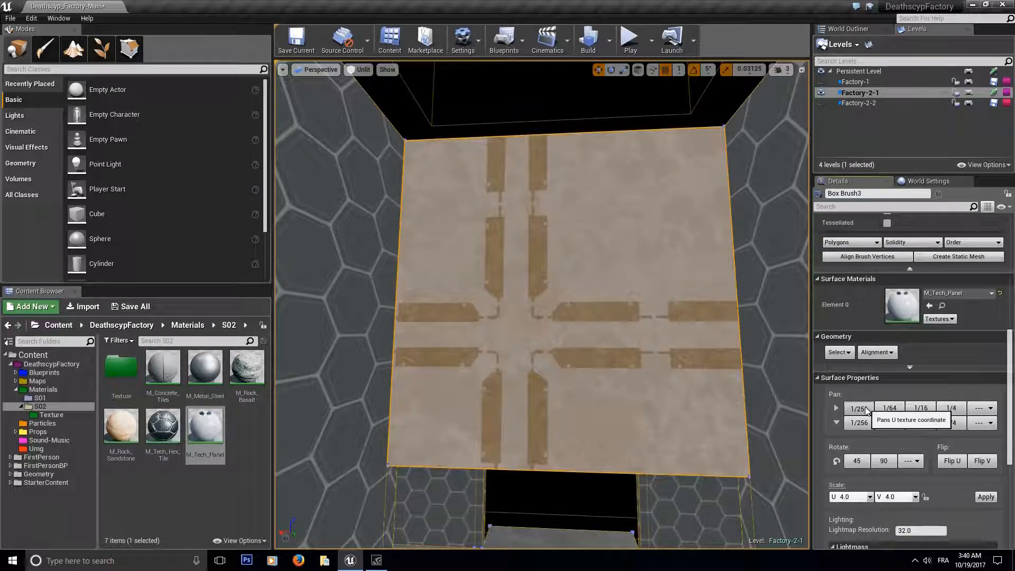
{"action": "left_click", "coordinate": [890, 408]}
{"action": "left_click", "coordinate": [892, 410]}
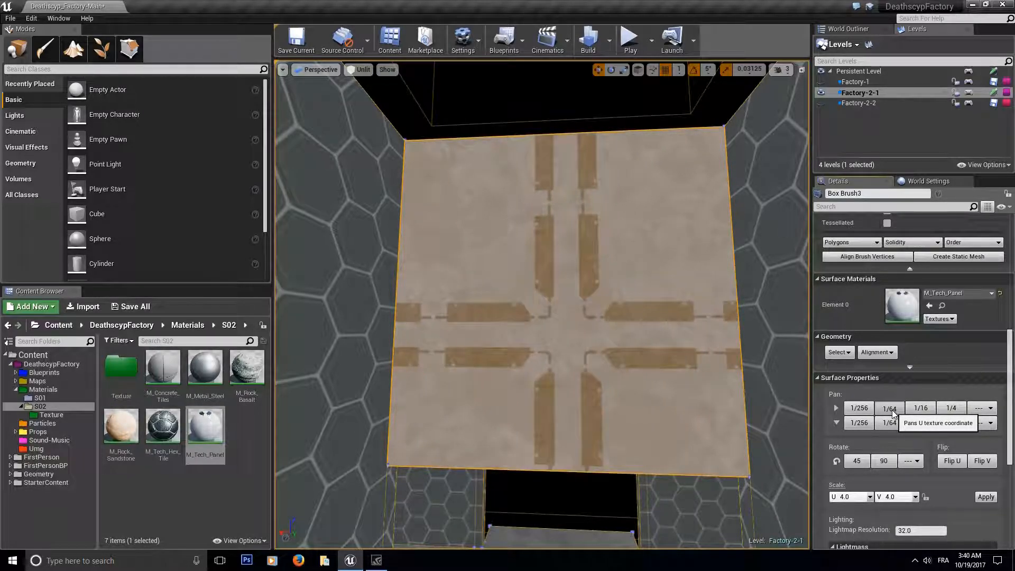
{"action": "left_click", "coordinate": [893, 410]}
{"action": "left_click", "coordinate": [895, 410]}
{"action": "left_click", "coordinate": [895, 410]}
{"action": "left_click", "coordinate": [898, 411]}
{"action": "left_click", "coordinate": [897, 411]}
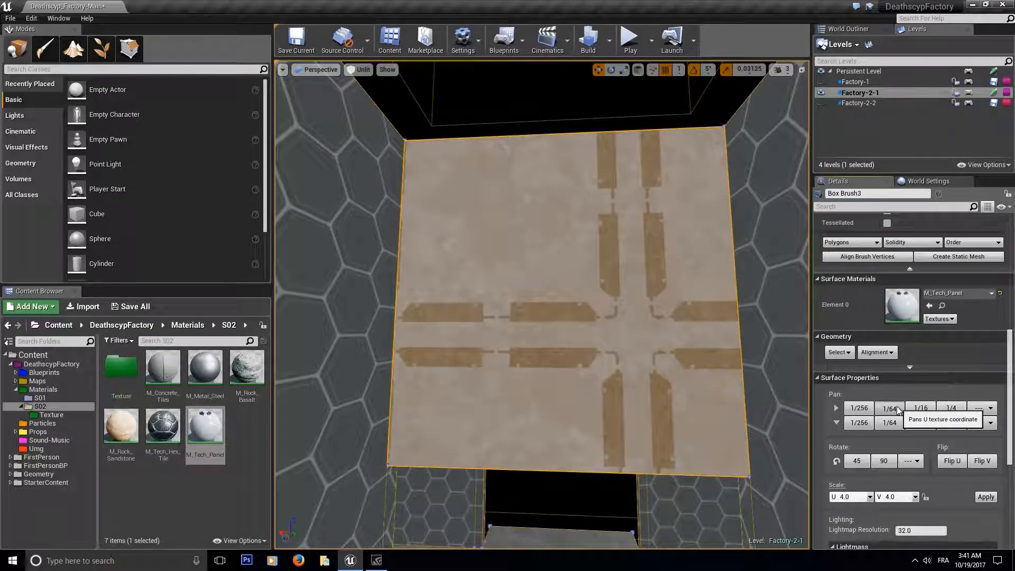
{"action": "left_click", "coordinate": [898, 411]}
{"action": "left_click", "coordinate": [897, 411]}
{"action": "left_click", "coordinate": [898, 410]}
{"action": "left_click", "coordinate": [898, 411]}
{"action": "left_click", "coordinate": [898, 411]}
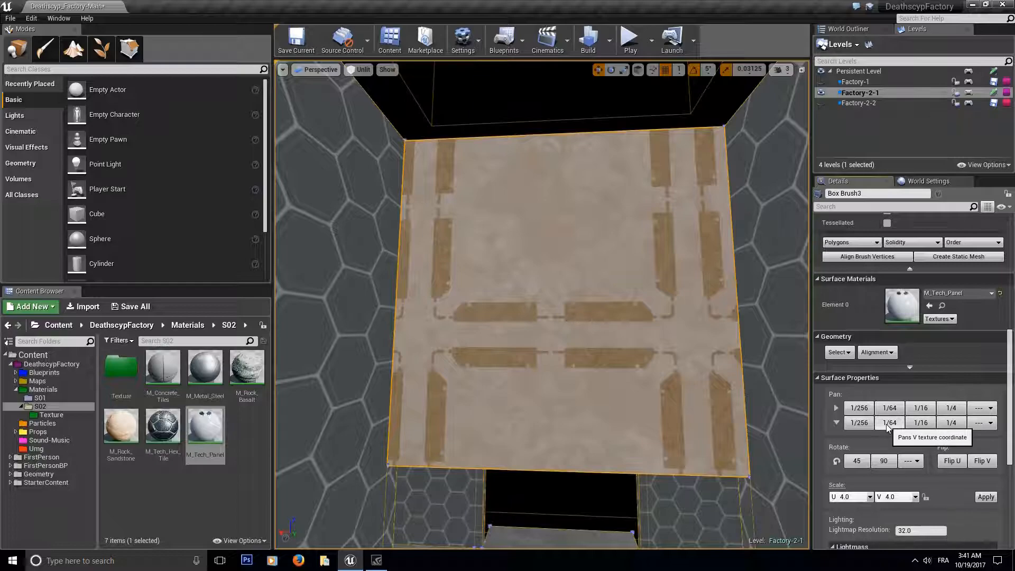
Step: Pan the tech panel texture in V by 1/64 and 1/16 increments, and fine-tune U with four 1/256 increments
{"action": "left_click", "coordinate": [901, 424]}
{"action": "left_click", "coordinate": [916, 426]}
{"action": "left_click", "coordinate": [916, 425]}
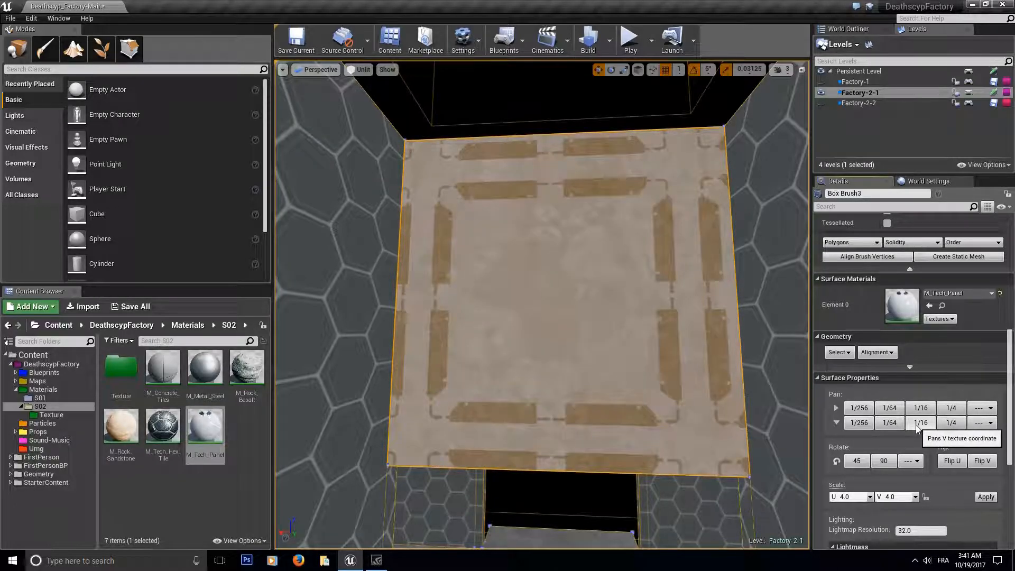
{"action": "left_click", "coordinate": [864, 411]}
{"action": "left_click", "coordinate": [864, 411]}
{"action": "left_click", "coordinate": [864, 411]}
{"action": "left_click", "coordinate": [864, 411]}
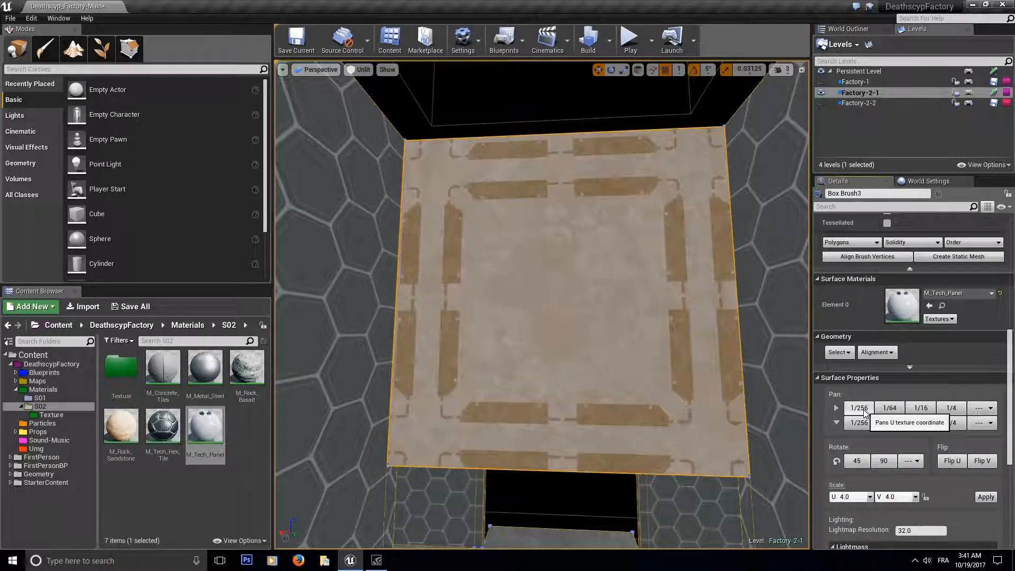
Step: Check the surfaces around the tech panel, ending with the narrow hex-tiled strip above the doorway selected
{"action": "right_click_drag", "start_coordinate": [560, 350], "coordinate": [563, 385]}
{"action": "left_click", "coordinate": [740, 433]}
{"action": "mouse_move", "coordinate": [740, 434]}
{"action": "right_mouse_down"}
{"action": "mouse_move", "coordinate": [724, 431]}
{"action": "mouse_move", "coordinate": [756, 476]}
{"action": "mouse_move", "coordinate": [754, 408]}
{"action": "mouse_move", "coordinate": [754, 455]}
{"action": "mouse_move", "coordinate": [743, 418]}
{"action": "mouse_move", "coordinate": [751, 437]}
{"action": "right_mouse_up"}
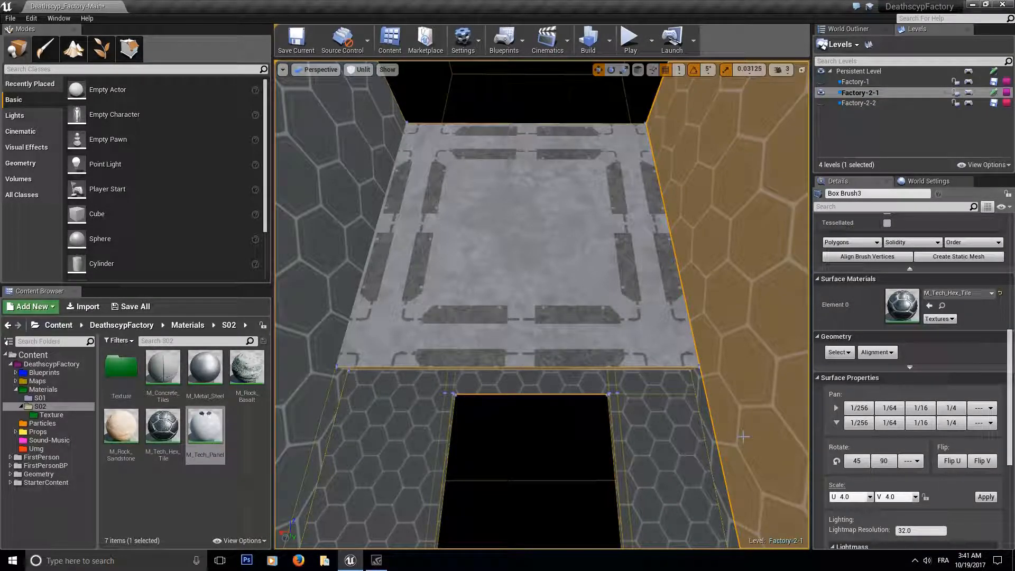
{"action": "left_click", "coordinate": [518, 294]}
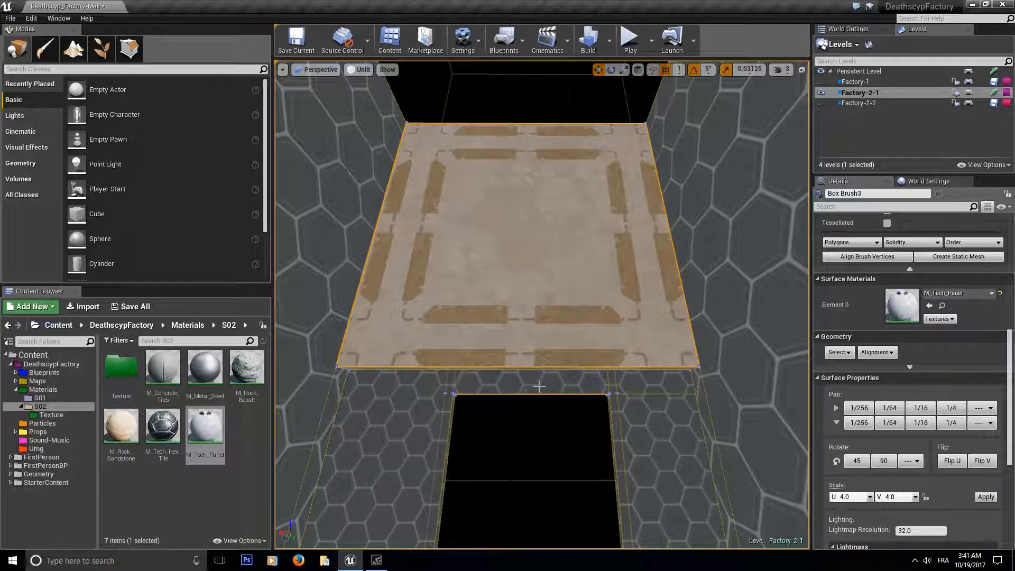
{"action": "left_click", "coordinate": [560, 387]}
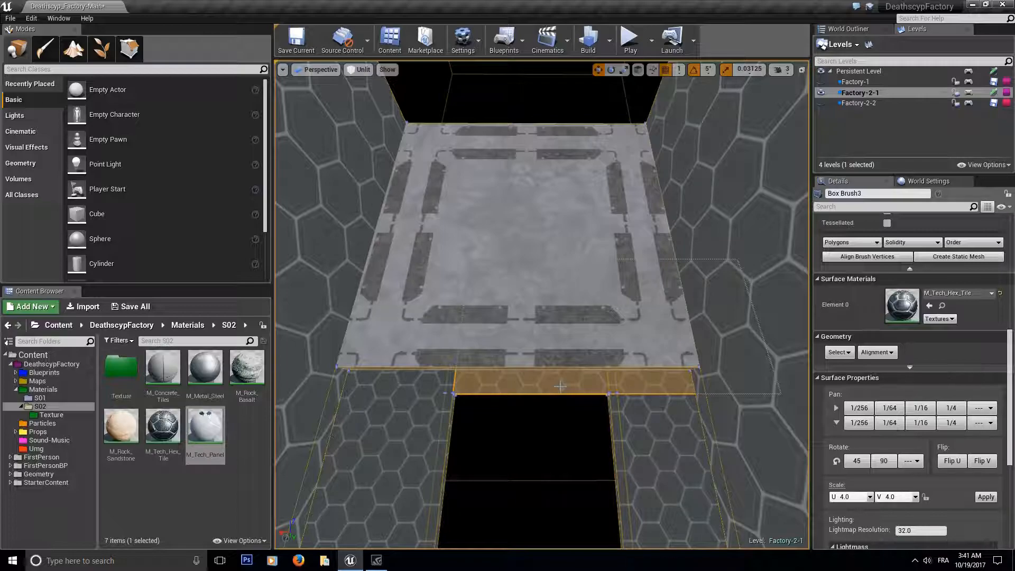
Step: Create a folder named Light_Material inside the S02 materials folder
{"action": "right_click_drag", "start_coordinate": [560, 387], "coordinate": [381, 441]}
{"action": "right_click_drag", "start_coordinate": [505, 400], "coordinate": [512, 399]}
{"action": "left_click", "coordinate": [154, 478]}
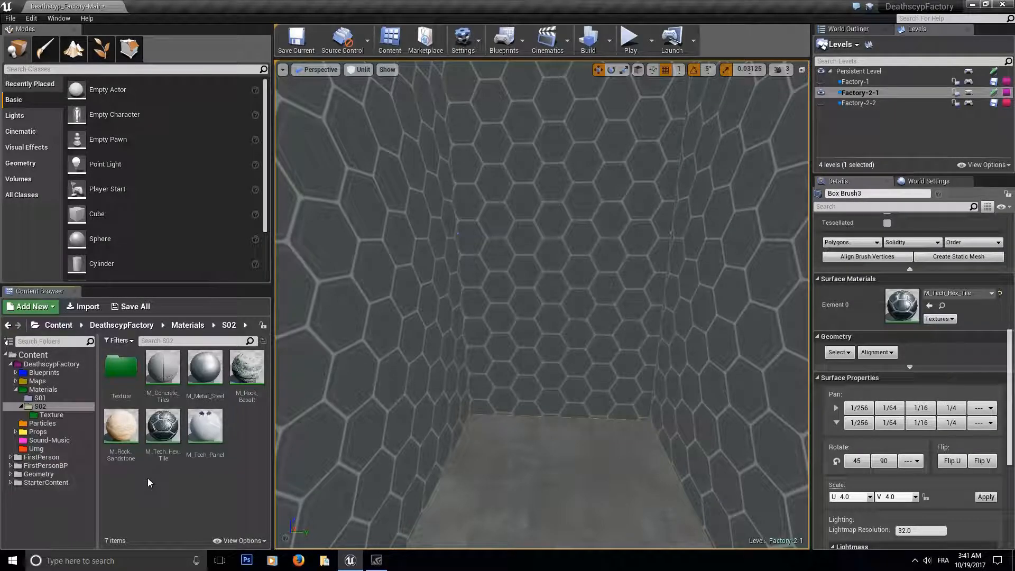
{"action": "right_click", "coordinate": [149, 478]}
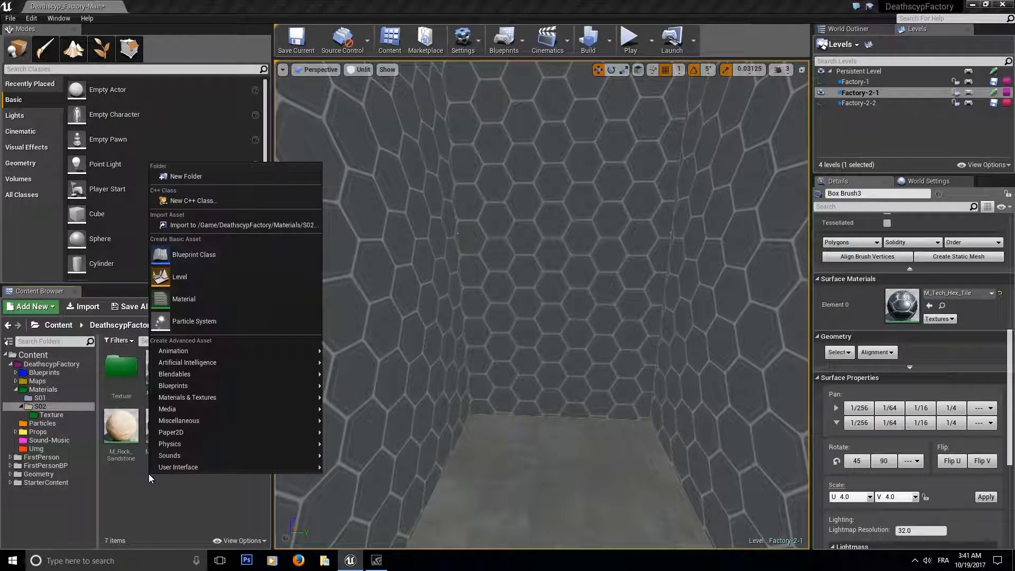
{"action": "left_click", "coordinate": [232, 182]}
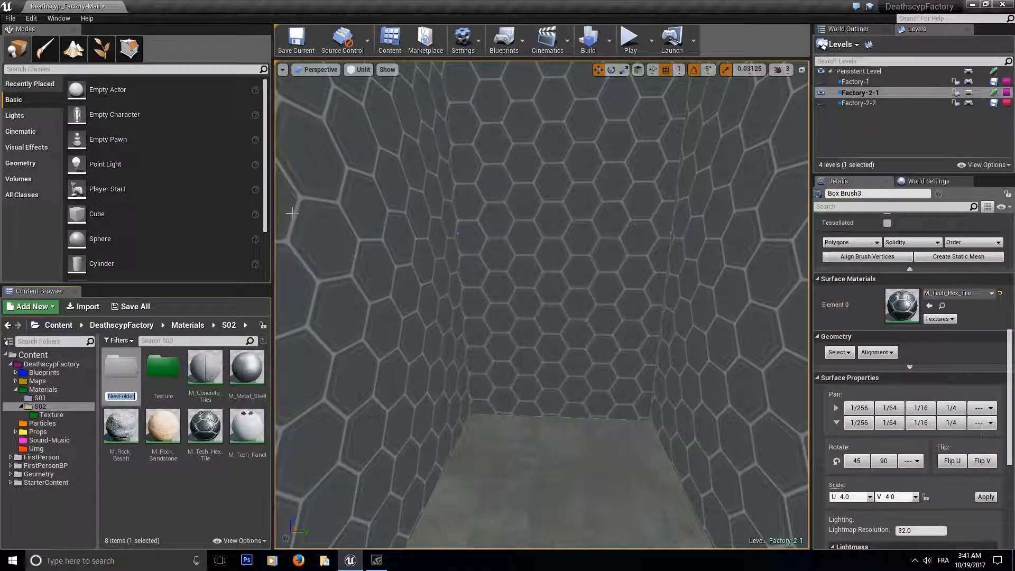
{"action": "type", "text": "Light_"}
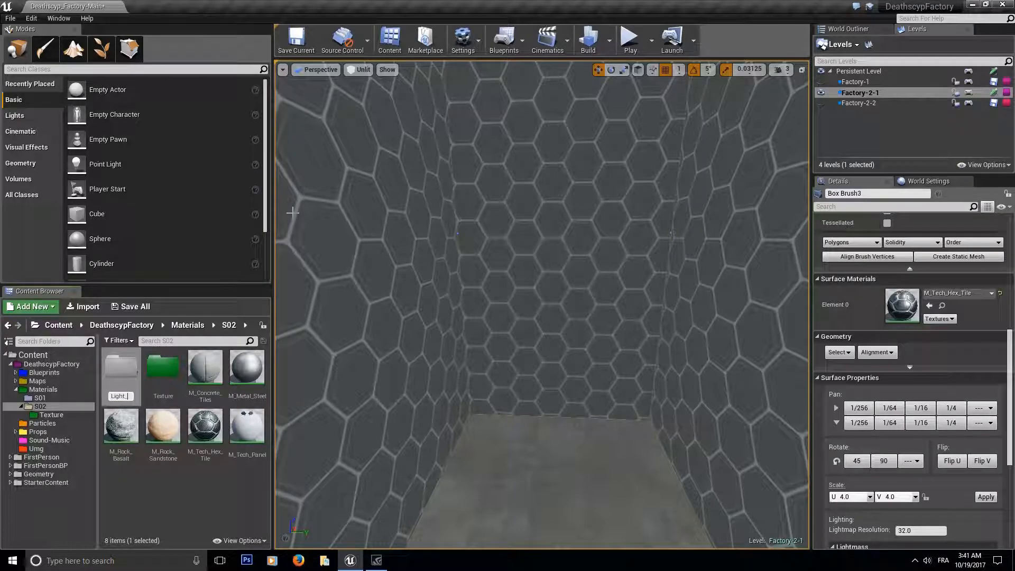
{"action": "type", "text": "Material"}
{"action": "key", "text": "Return"}
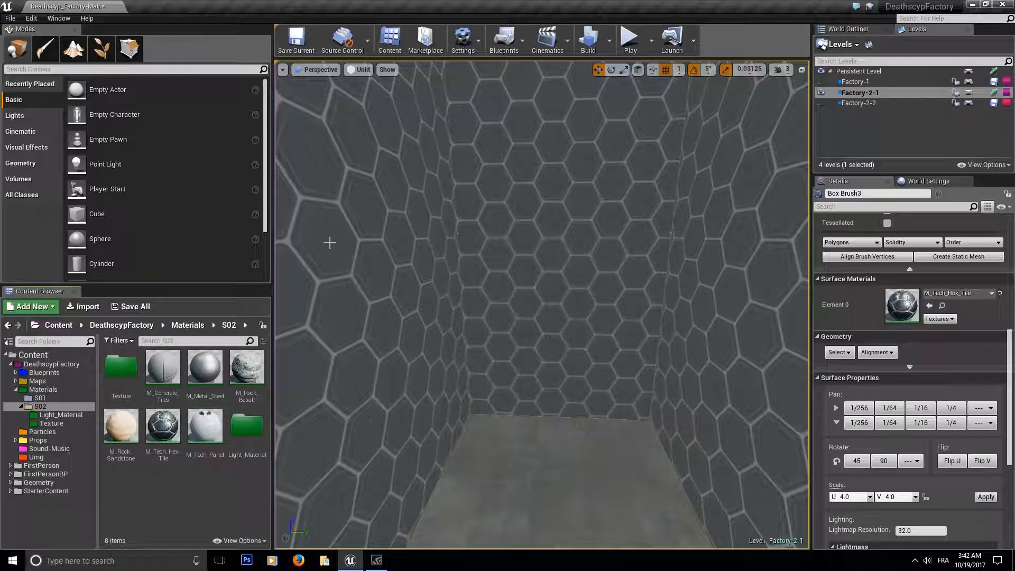
Step: Create a new material named Emissive_Master inside the Light_Material folder
{"action": "left_click", "coordinate": [251, 426]}
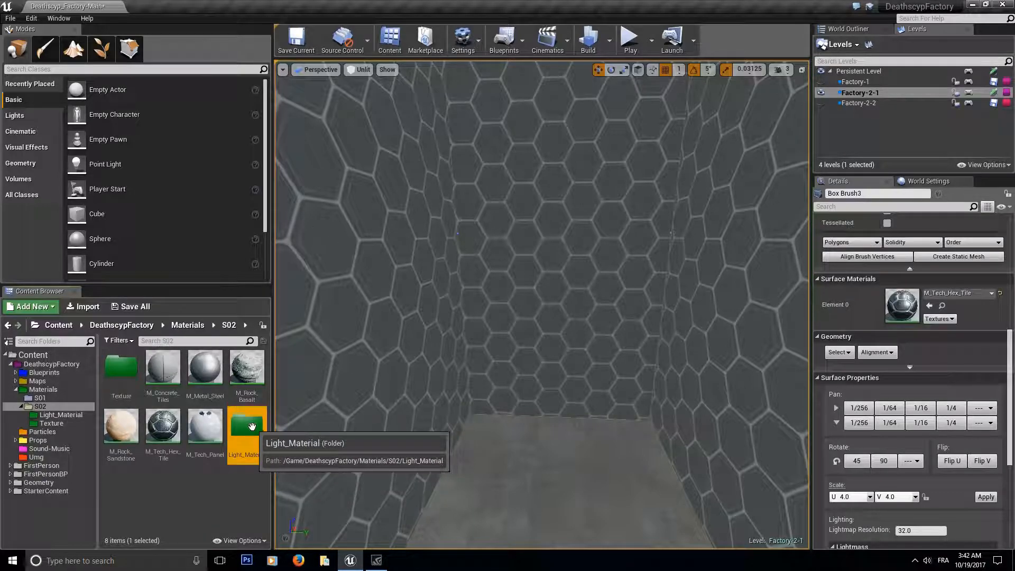
{"action": "double_click", "coordinate": [252, 427]}
{"action": "right_click", "coordinate": [144, 377]}
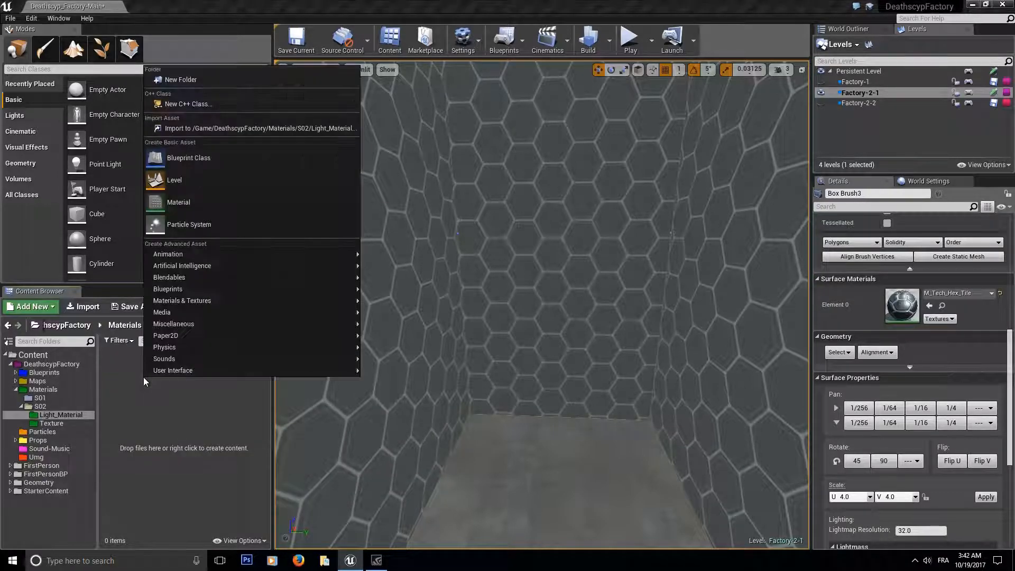
{"action": "left_click", "coordinate": [180, 201]}
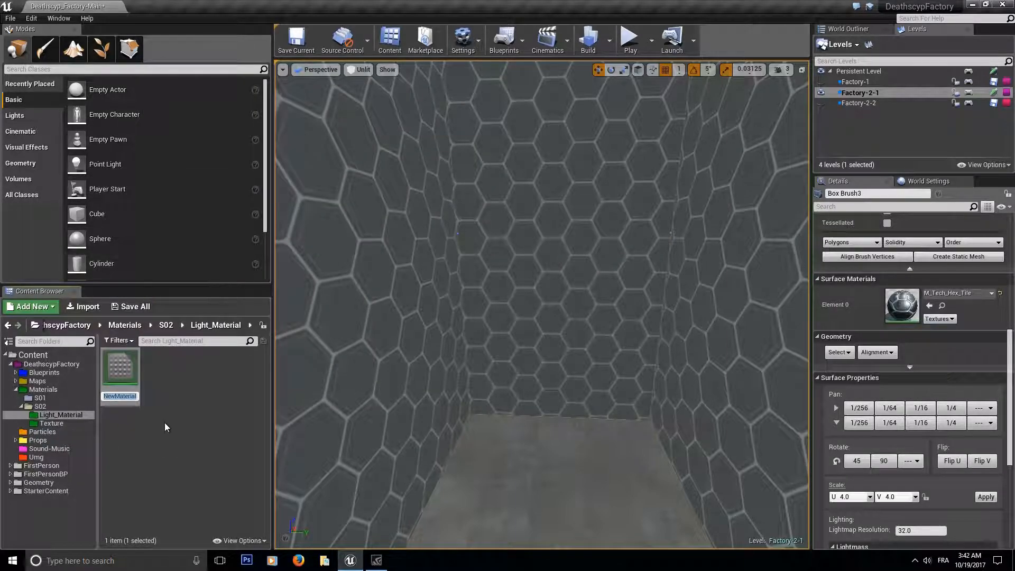
{"action": "type", "text": "E"}
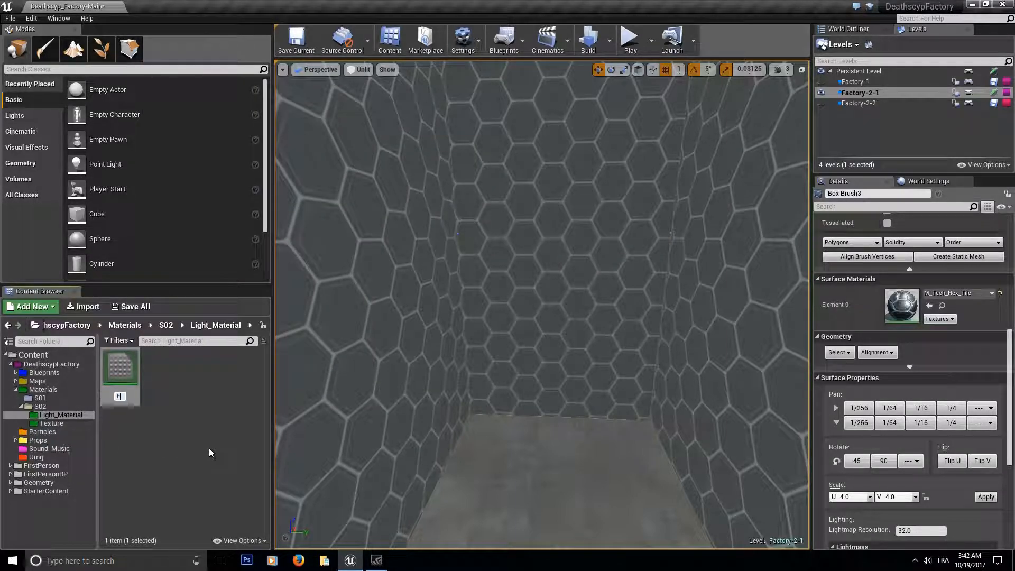
{"action": "type", "text": "missive"}
{"action": "key", "text": "Return"}
{"action": "type", "text": "_Master"}
{"action": "key", "text": "Return"}
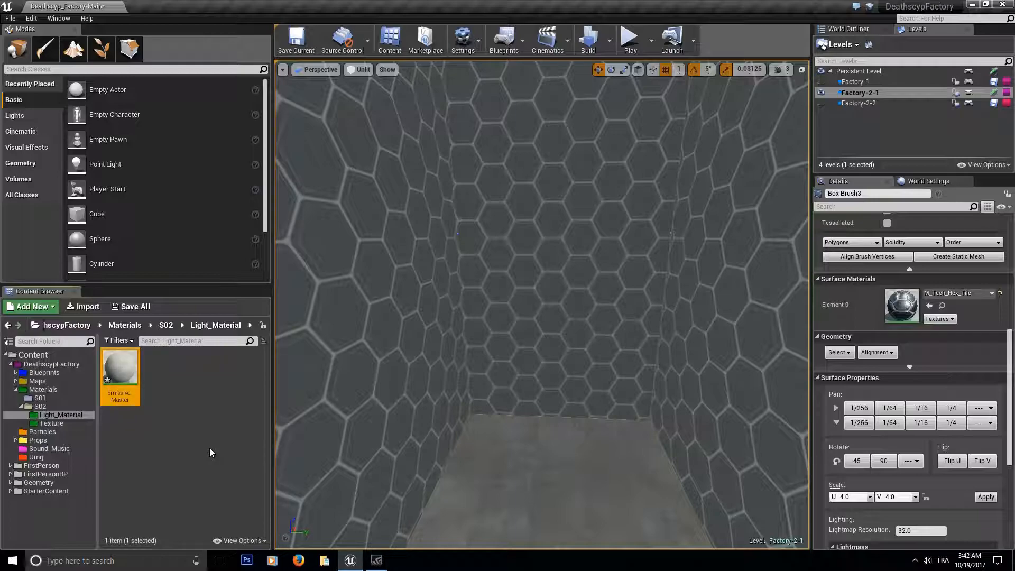
{"action": "left_click", "coordinate": [180, 407]}
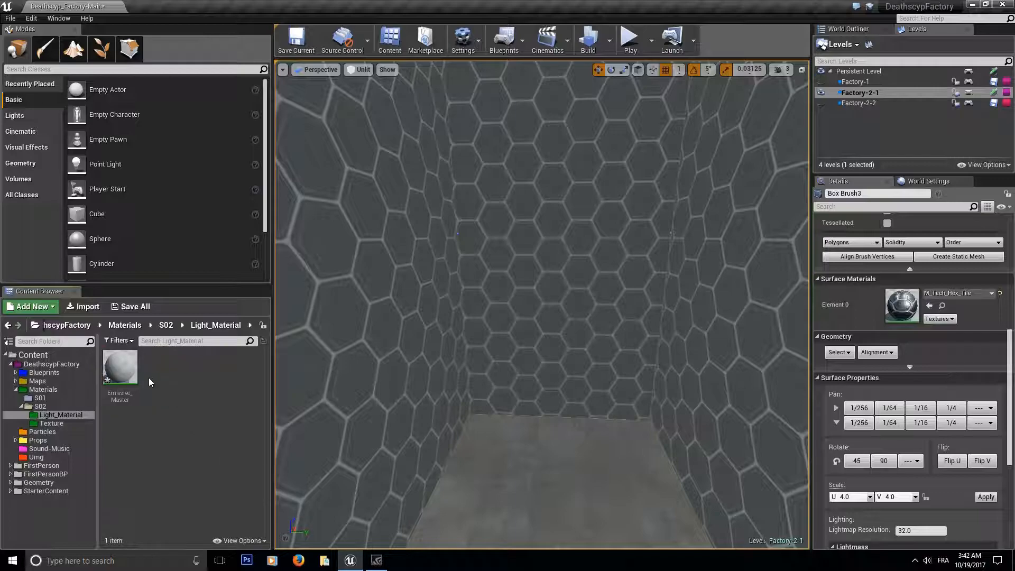
Step: Save all modified content and return to the Light_Material folder
{"action": "left_click", "coordinate": [117, 310]}
{"action": "left_click", "coordinate": [602, 377]}
{"action": "left_click", "coordinate": [35, 407]}
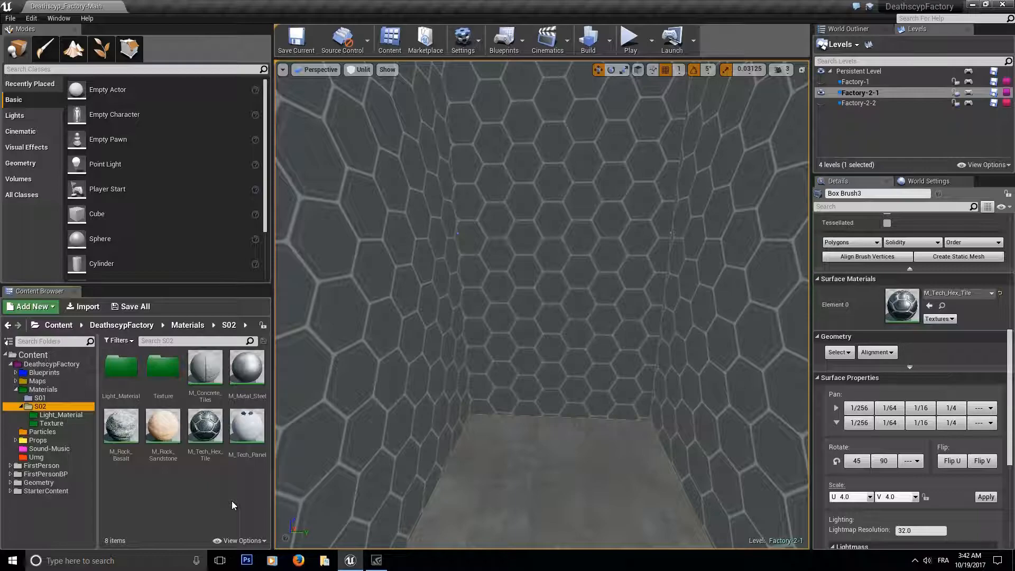
{"action": "left_click", "coordinate": [53, 416]}
{"action": "left_click", "coordinate": [53, 423]}
{"action": "left_click", "coordinate": [60, 414]}
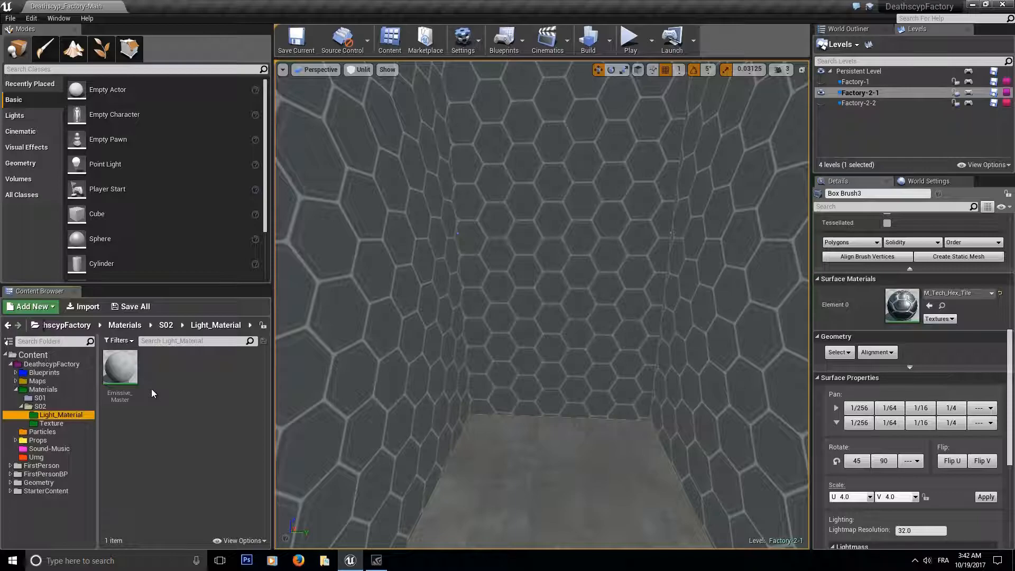
Step: Open the Emissive_Master material and add a VectorParameter node well before the material's main node
{"action": "left_click", "coordinate": [127, 371]}
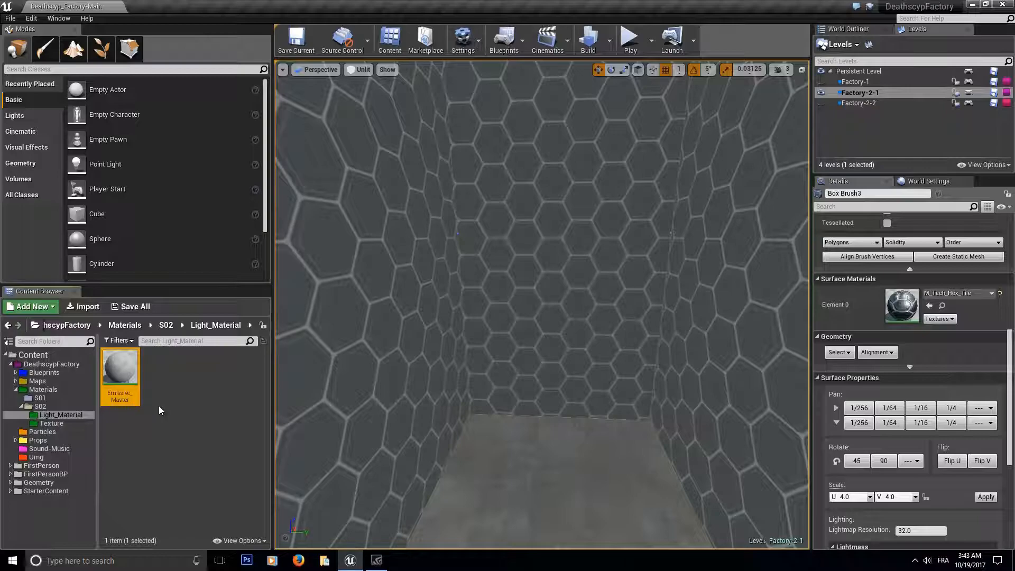
{"action": "double_click", "coordinate": [122, 370]}
{"action": "right_click_drag", "start_coordinate": [346, 286], "coordinate": [494, 275]}
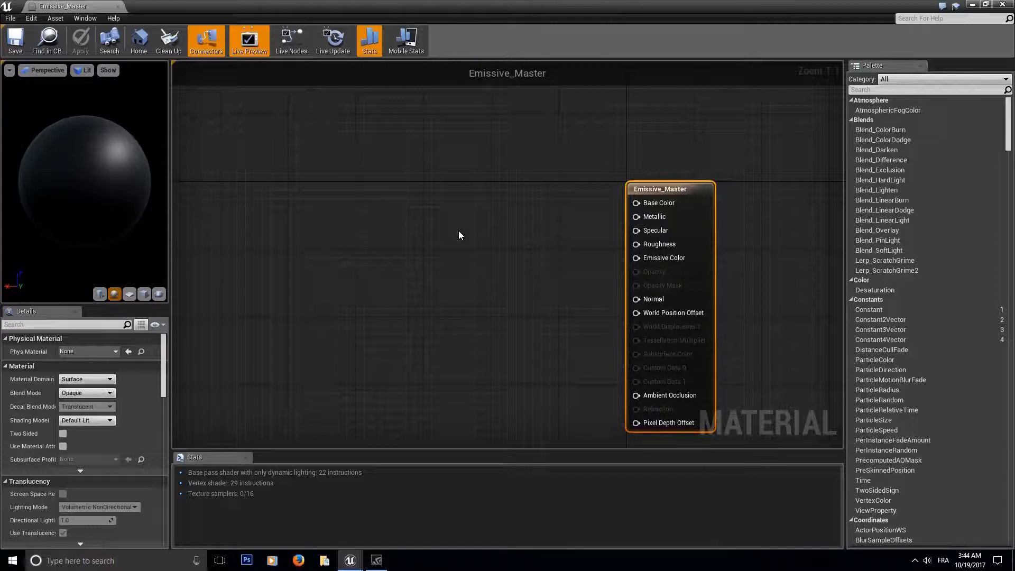
{"action": "right_click", "coordinate": [402, 211]}
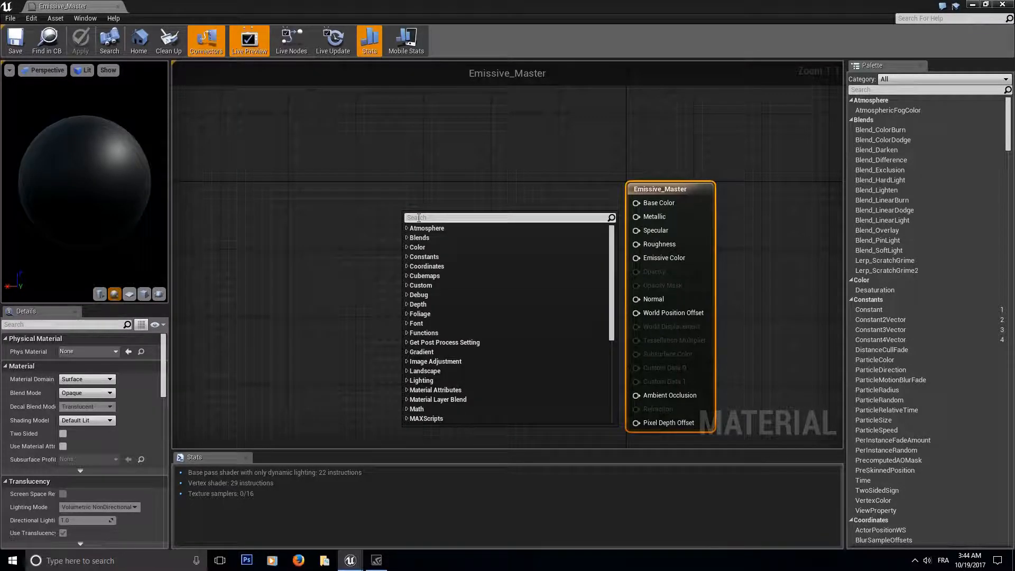
{"action": "type", "text": "vector"}
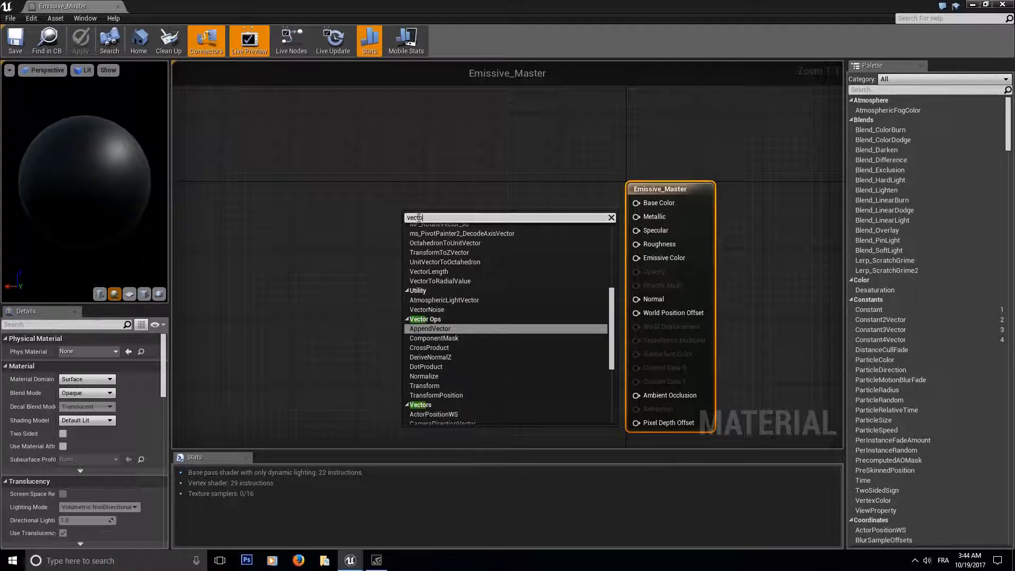
{"action": "type", "text": " param"}
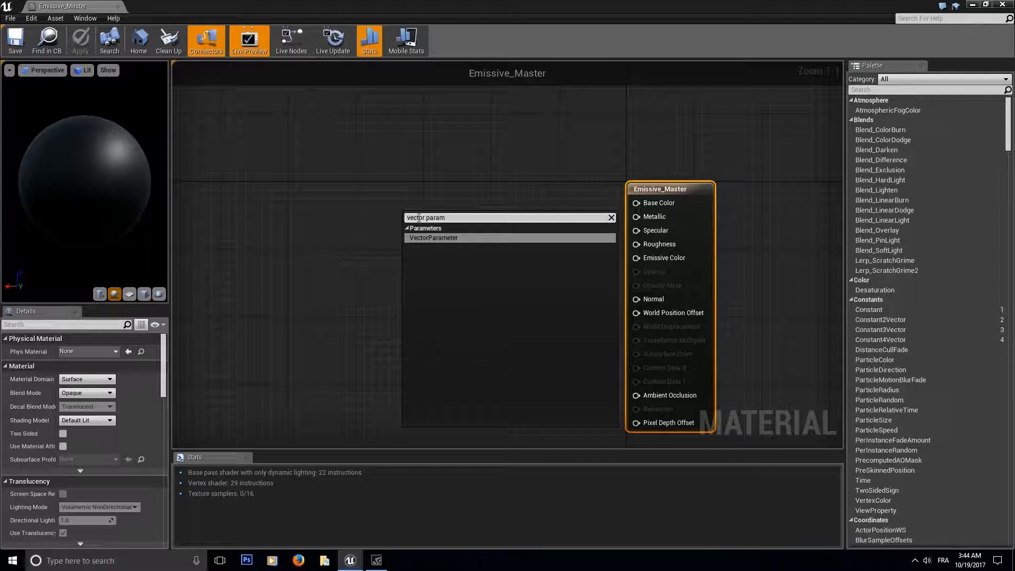
{"action": "left_click", "coordinate": [434, 238]}
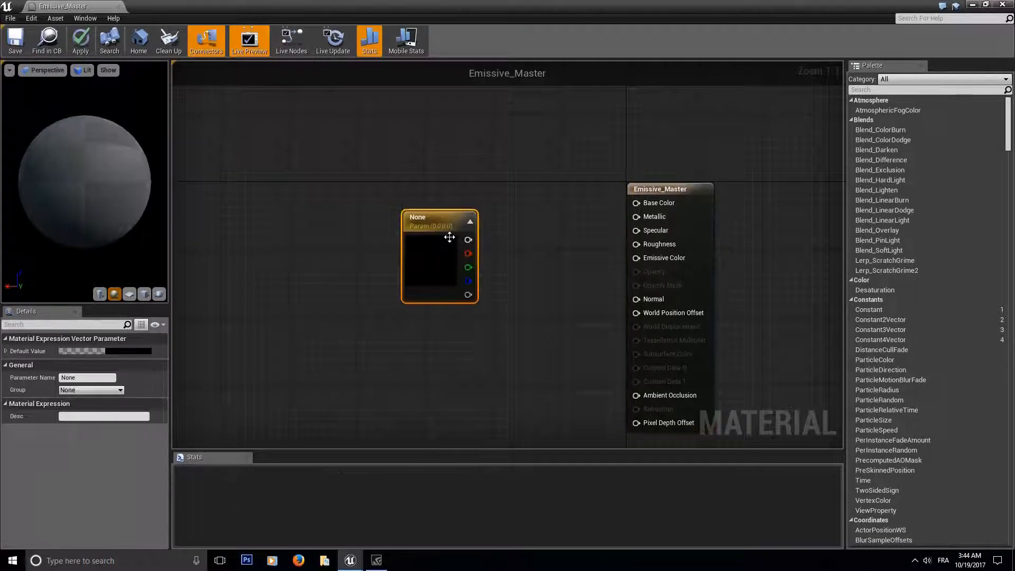
{"action": "left_click_drag", "start_coordinate": [413, 207], "coordinate": [364, 184]}
Step: Add a Constant3Vector node just below the vector parameter node
{"action": "right_click", "coordinate": [369, 286]}
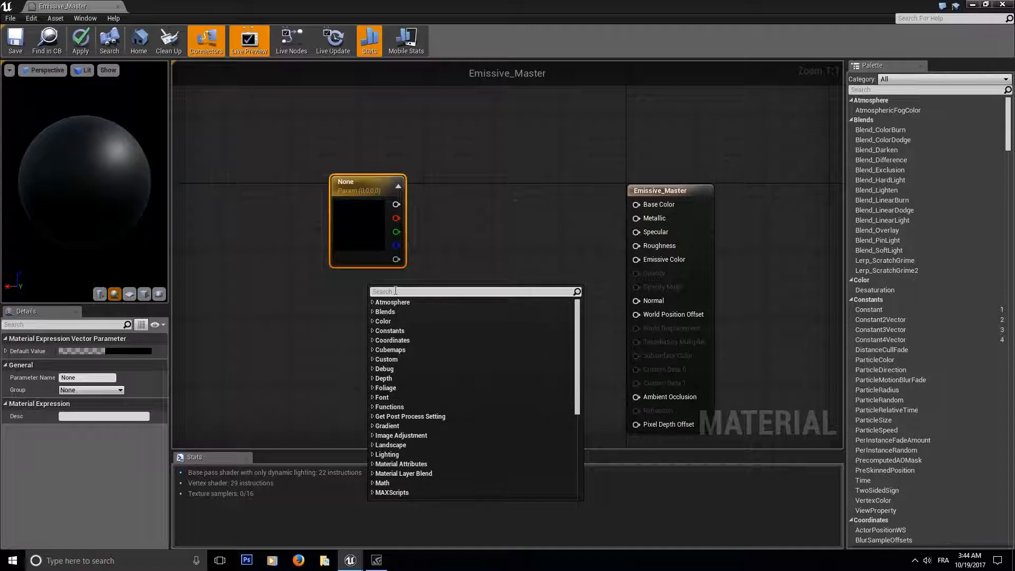
{"action": "type", "text": "vector"}
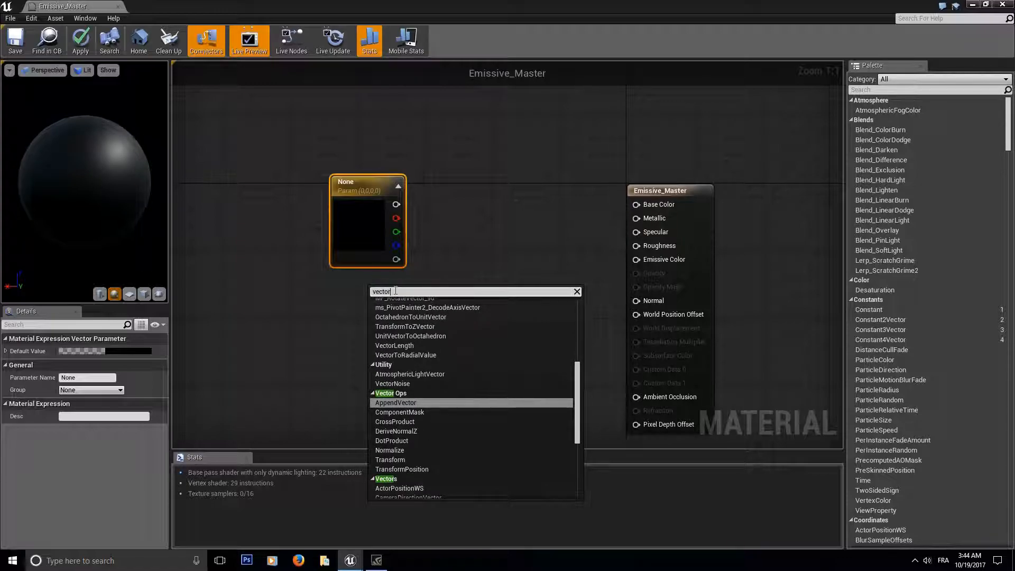
{"action": "type", "text": " cons"}
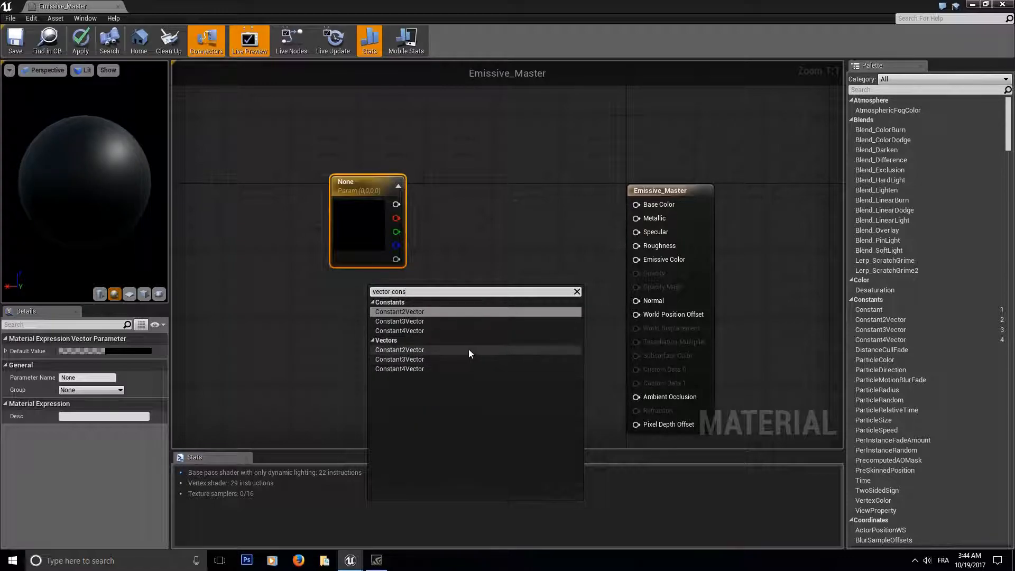
{"action": "left_click", "coordinate": [410, 359]}
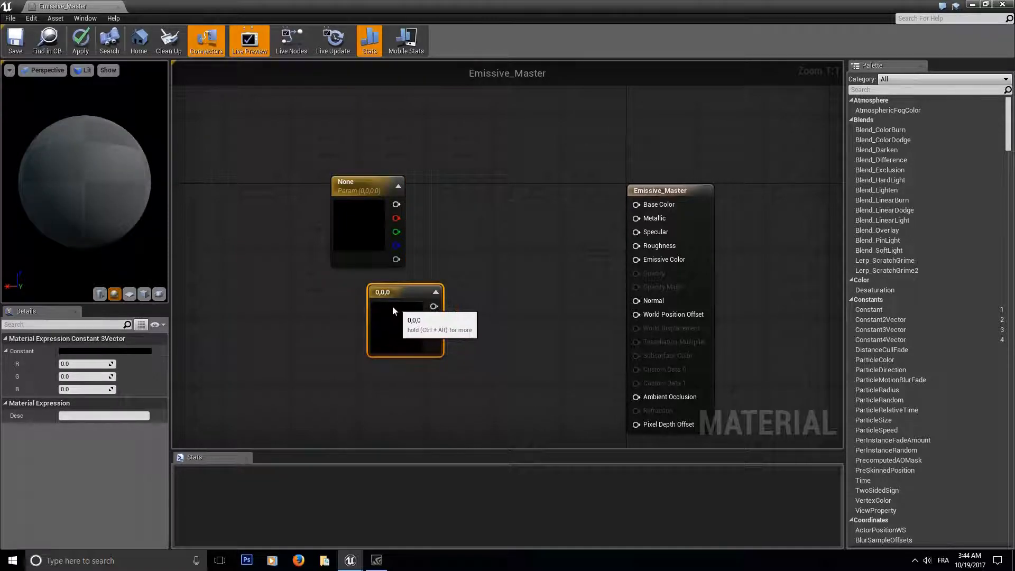
{"action": "left_click_drag", "start_coordinate": [390, 323], "coordinate": [368, 323]}
Step: Set the Constant3Vector's R, G and B values to 1 for pure white
{"action": "left_click", "coordinate": [80, 364]}
{"action": "type", "text": "1"}
{"action": "left_click", "coordinate": [74, 376]}
{"action": "type", "text": "1"}
{"action": "left_click", "coordinate": [84, 389]}
{"action": "type", "text": "1"}
{"action": "left_click", "coordinate": [453, 317]}
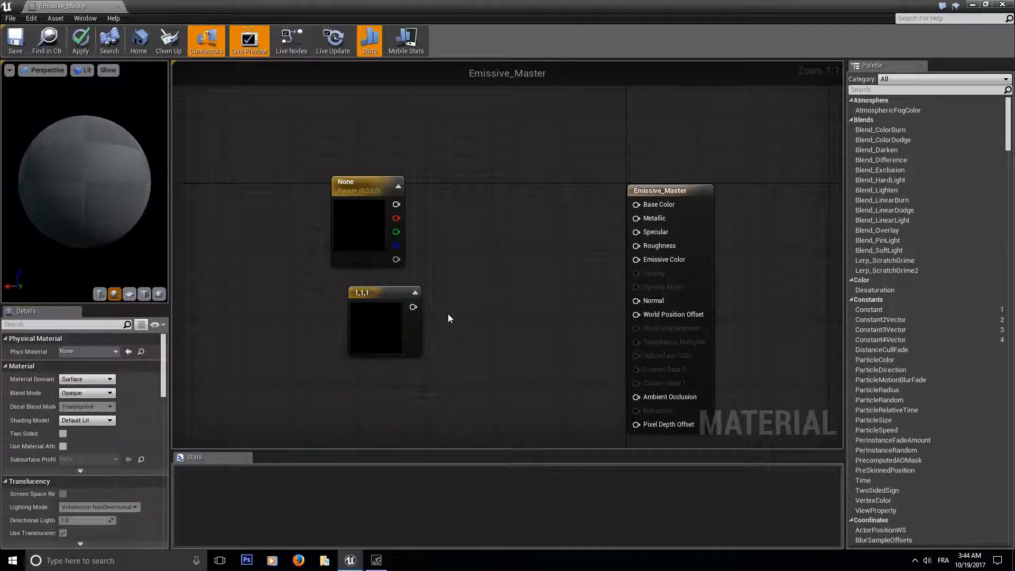
Step: Connect the white constant to both Base Color and Emissive Color, applying and saving the material
{"action": "left_click_drag", "start_coordinate": [414, 307], "coordinate": [636, 204]}
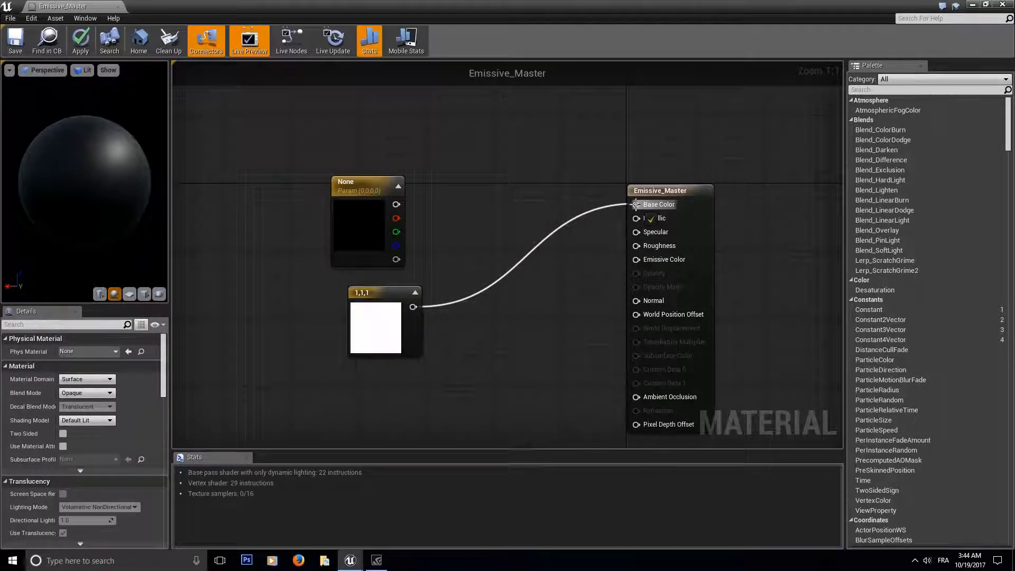
{"action": "left_click_drag", "start_coordinate": [413, 307], "coordinate": [640, 260]}
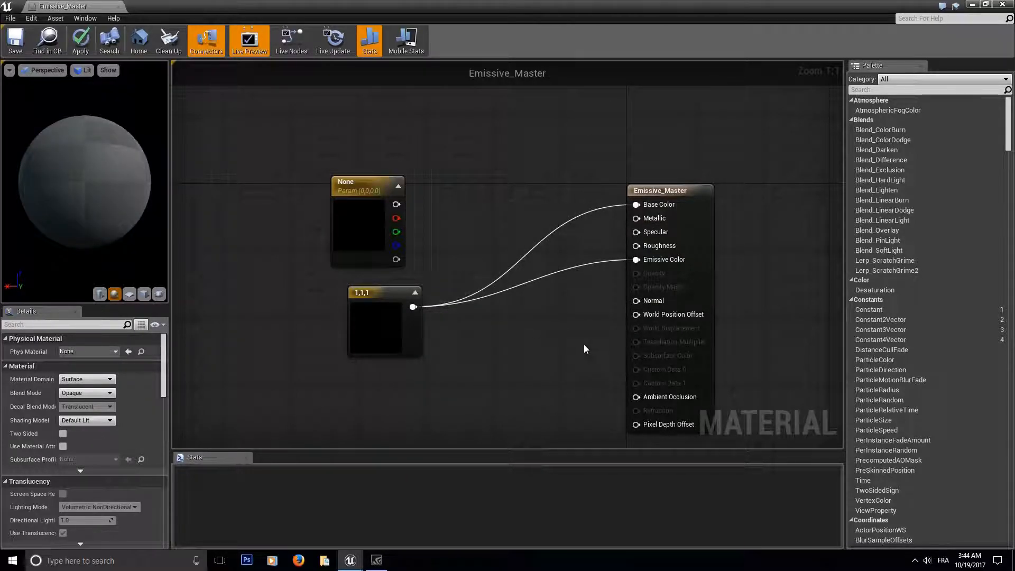
{"action": "left_click", "coordinate": [82, 48]}
{"action": "left_click", "coordinate": [16, 48]}
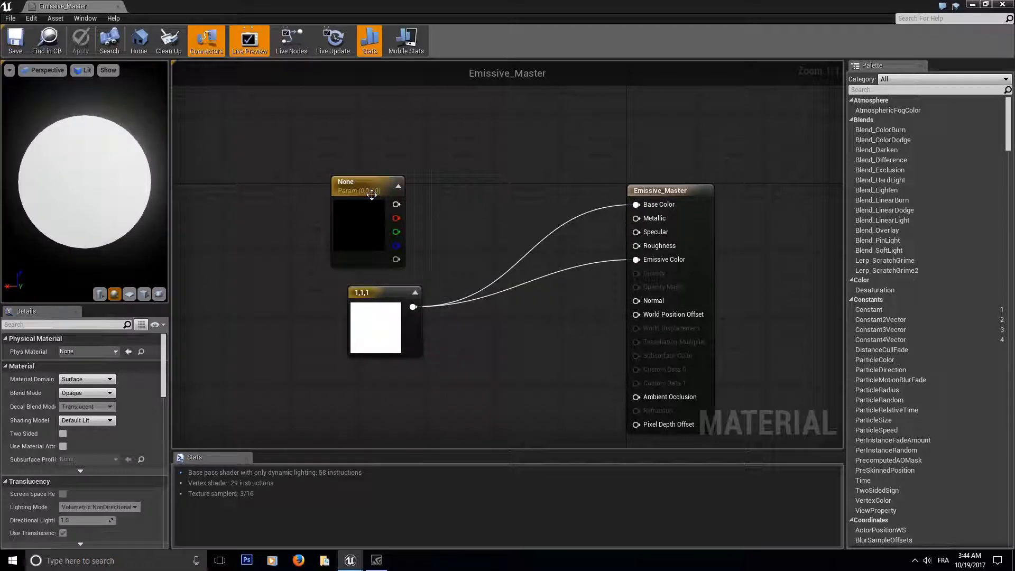
Step: Check the properties of the vector parameter and the white constant, and return to the level editor
{"action": "left_click", "coordinate": [353, 204]}
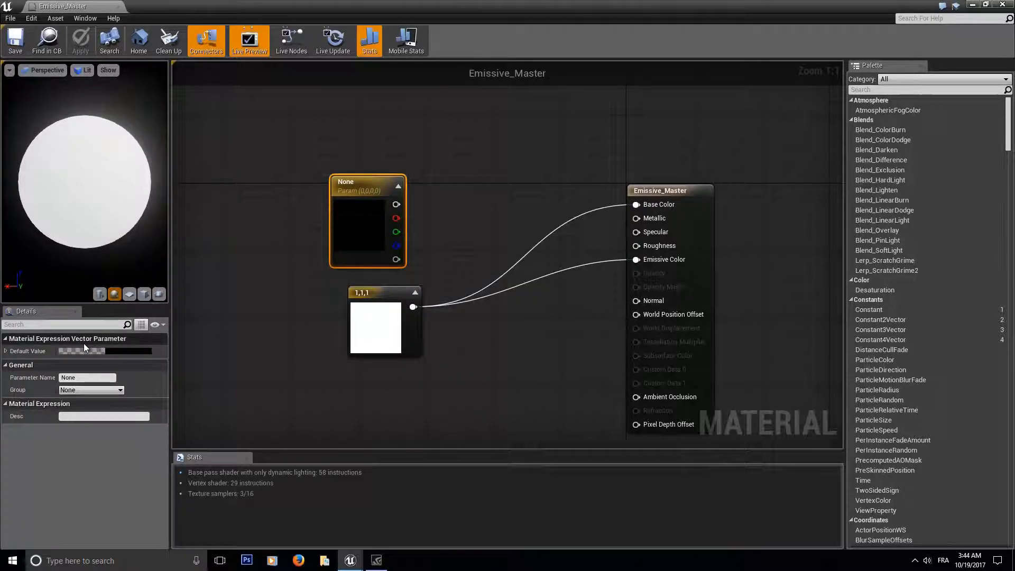
{"action": "left_click", "coordinate": [363, 317]}
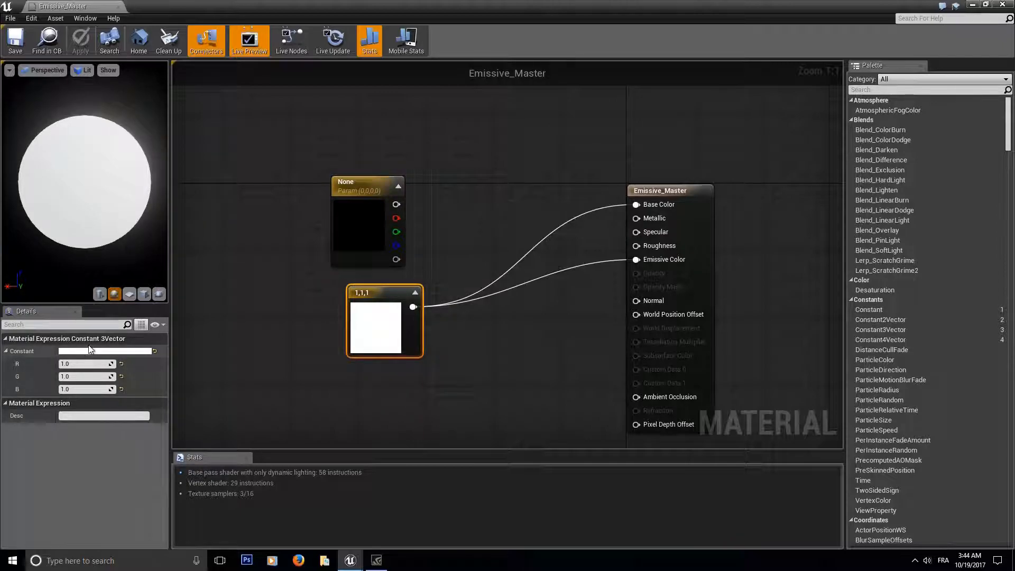
{"action": "left_click", "coordinate": [973, 5]}
Step: Create a material instance from Emissive_Master, keeping its default name
{"action": "right_click", "coordinate": [127, 366]}
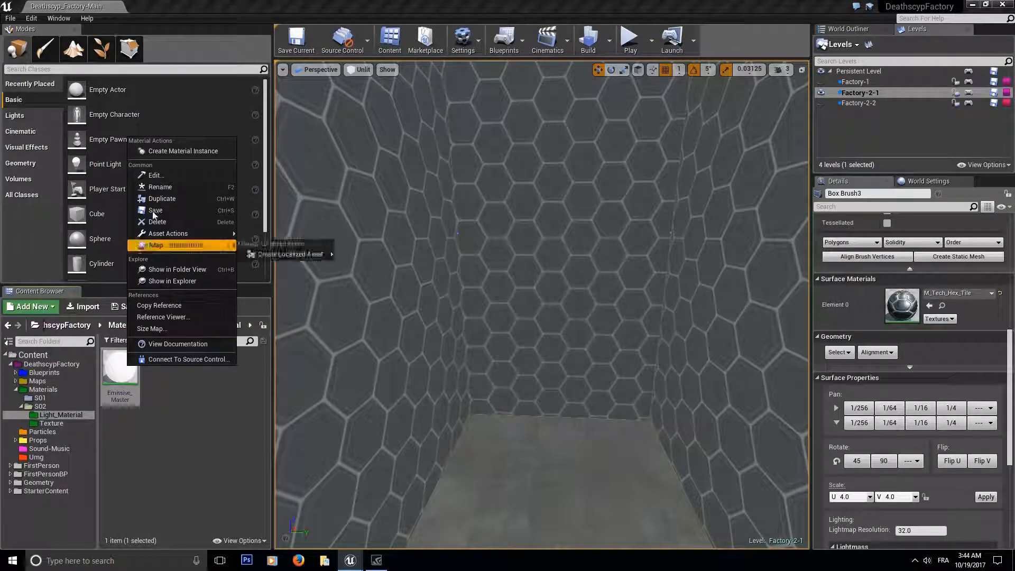
{"action": "left_click", "coordinate": [173, 150]}
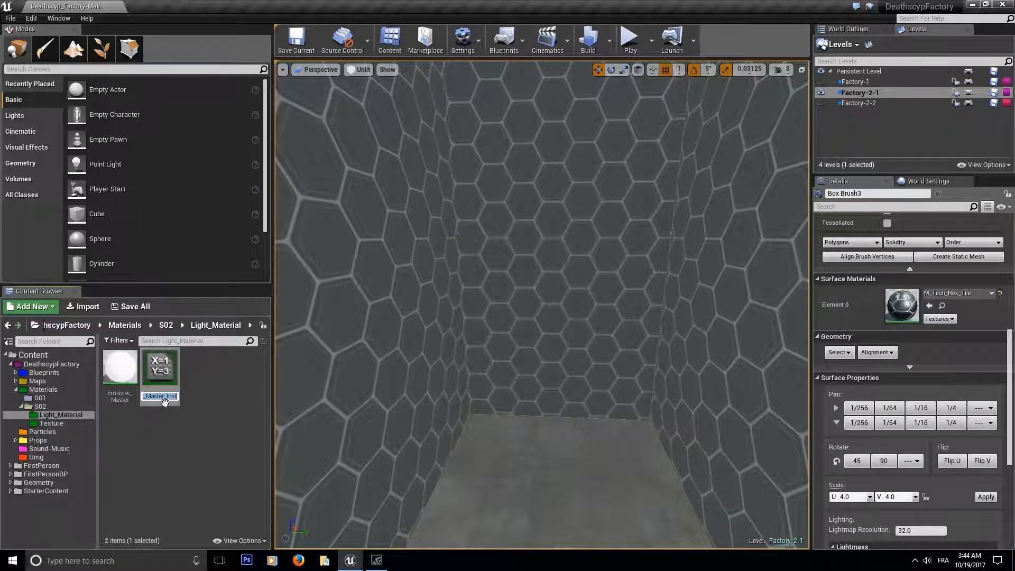
{"action": "key", "text": "Return"}
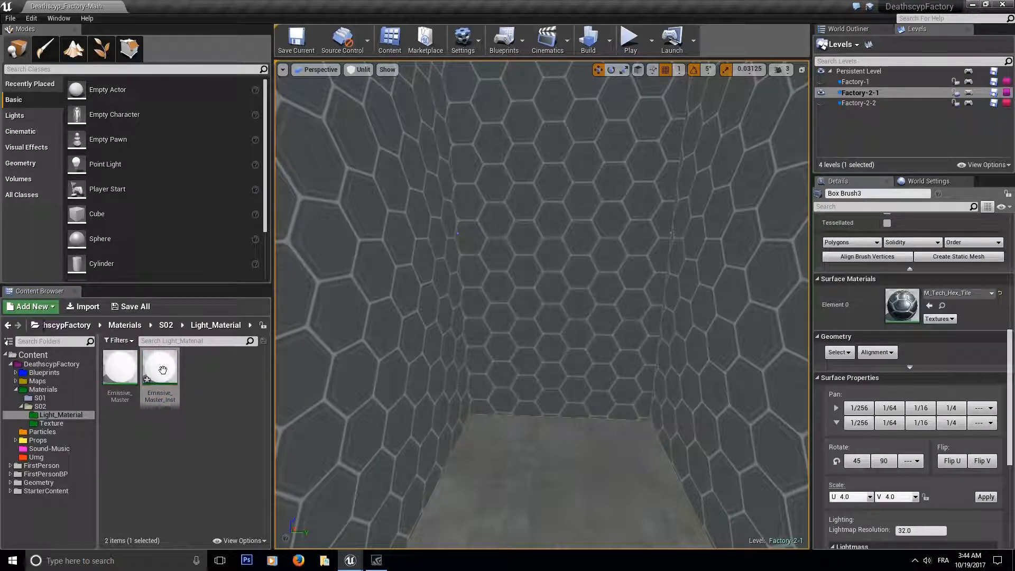
Step: Open the Emissive_Master_Inst material instance and examine its Lightmass Settings and Material Property Overrides
{"action": "double_click", "coordinate": [160, 375]}
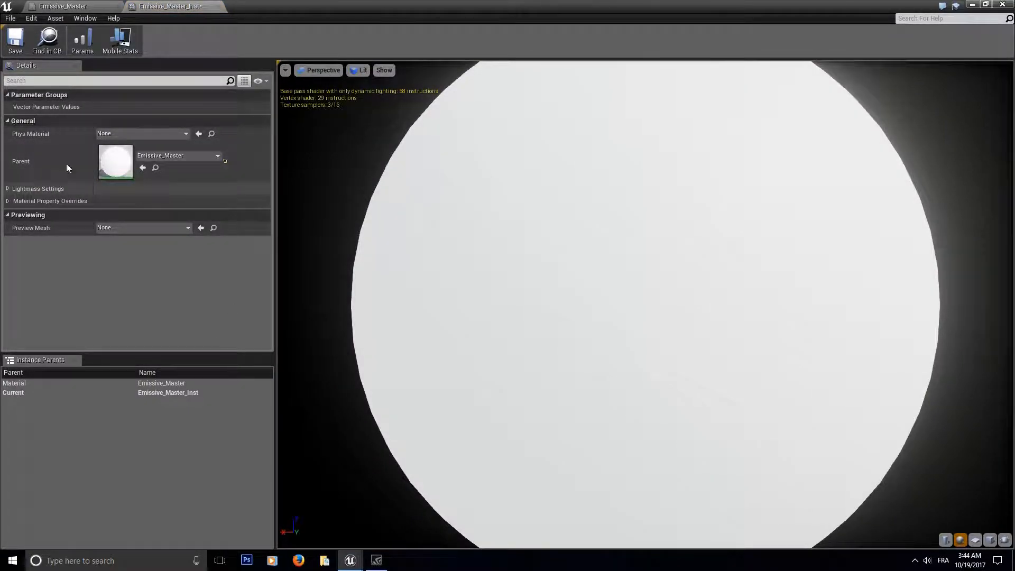
{"action": "left_click", "coordinate": [9, 190]}
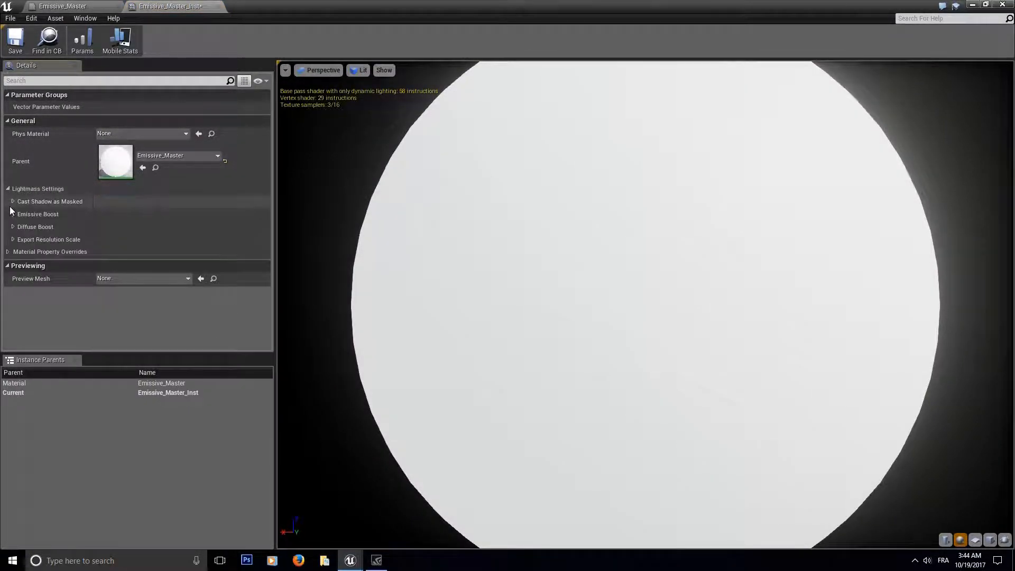
{"action": "left_click", "coordinate": [10, 188]}
{"action": "left_click", "coordinate": [9, 201]}
{"action": "left_click", "coordinate": [8, 202]}
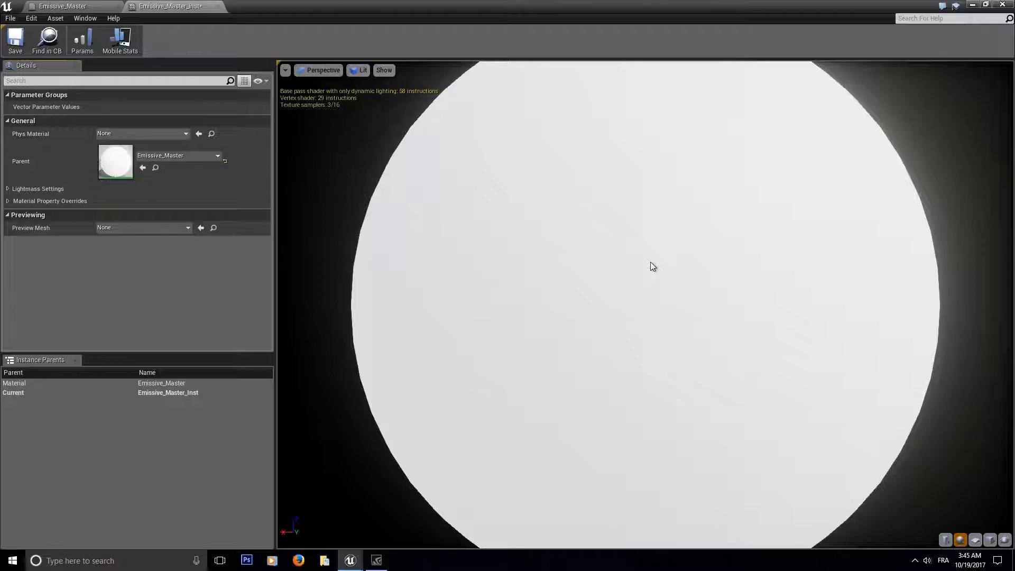
Step: Return to the Emissive_Master graph, delete the unconnected vector parameter and move the white constant up into its place
{"action": "left_click", "coordinate": [87, 6]}
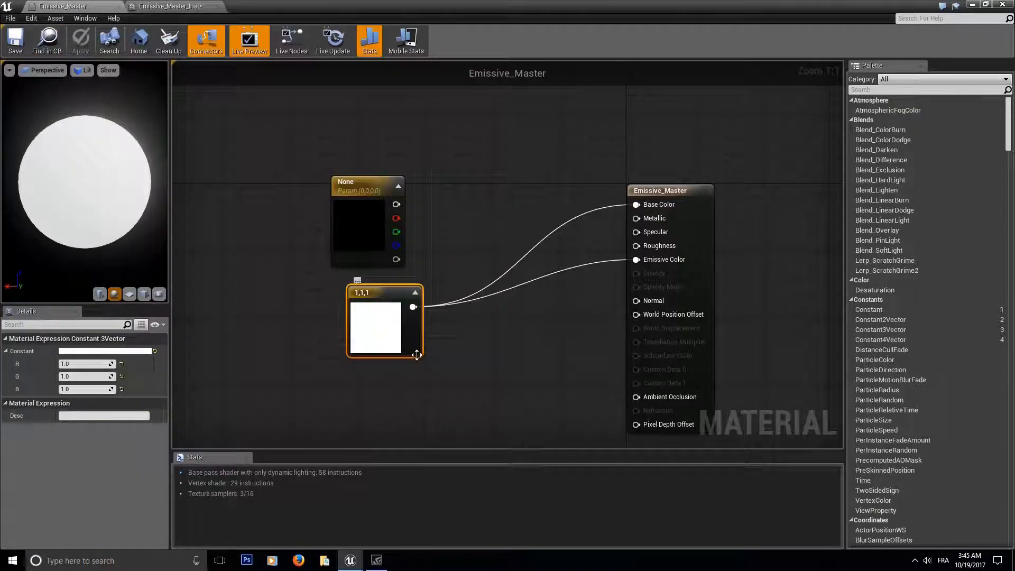
{"action": "left_click", "coordinate": [163, 7]}
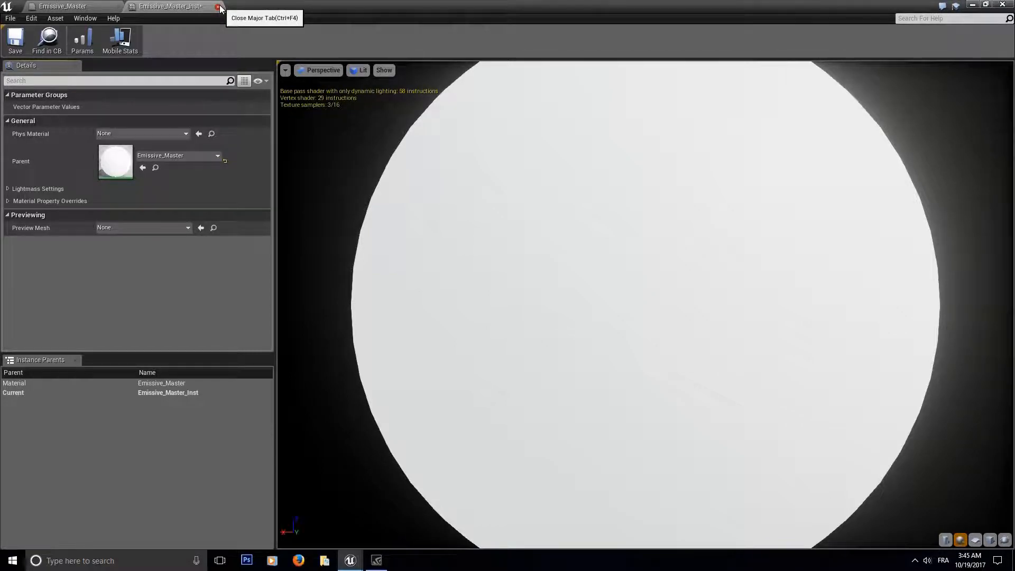
{"action": "left_click", "coordinate": [220, 8]}
{"action": "left_click", "coordinate": [357, 182]}
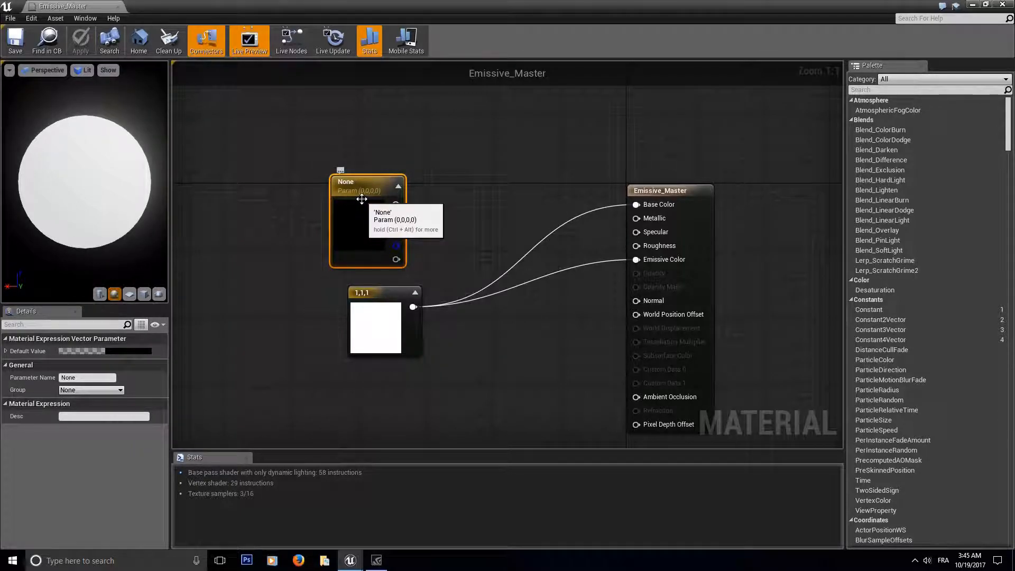
{"action": "key", "text": "Delete"}
{"action": "left_click_drag", "start_coordinate": [388, 292], "coordinate": [342, 191]}
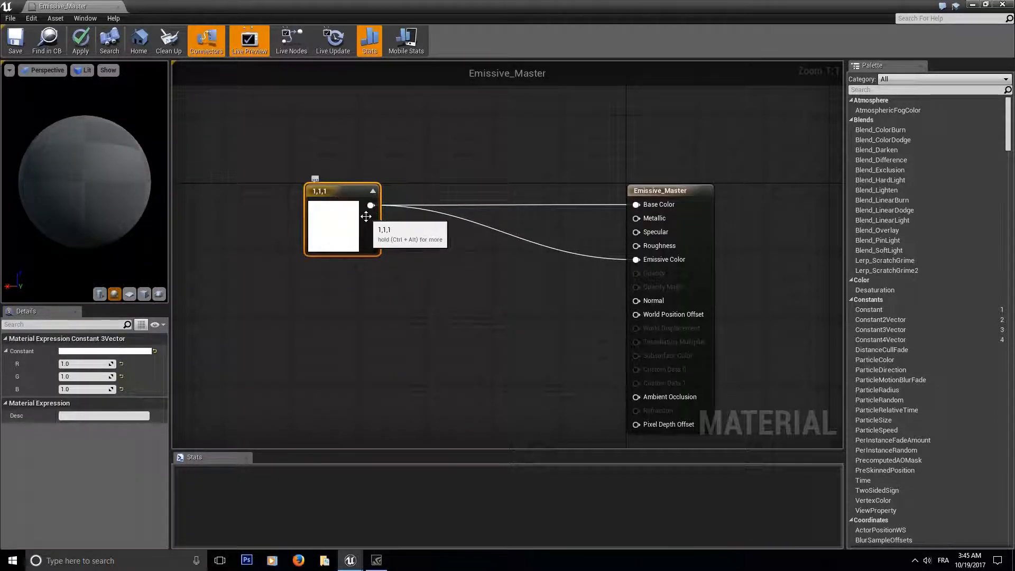
Step: Convert the white constant to a parameter named Color and move it farther from the material output node
{"action": "right_click", "coordinate": [342, 191]}
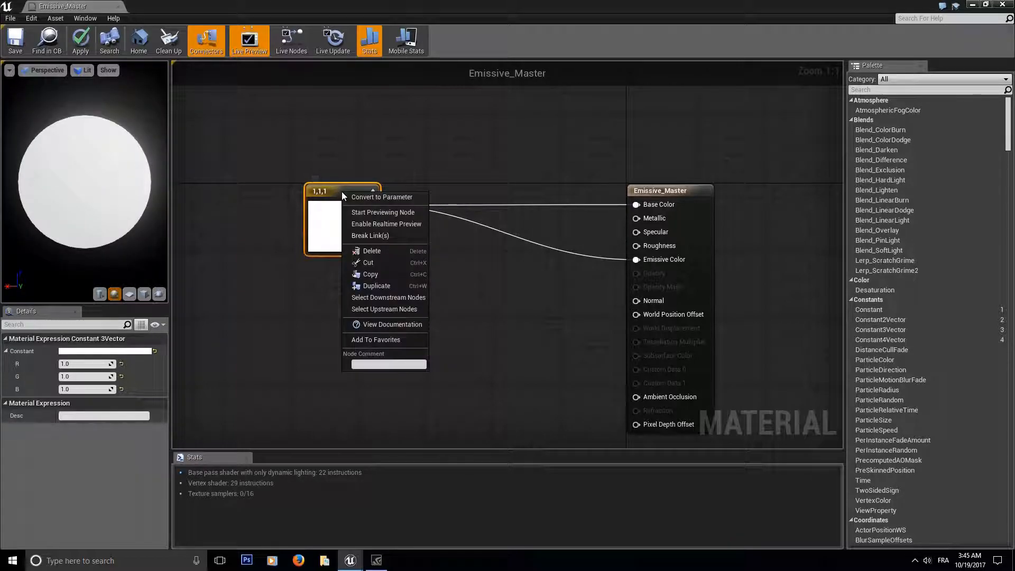
{"action": "left_click", "coordinate": [386, 196]}
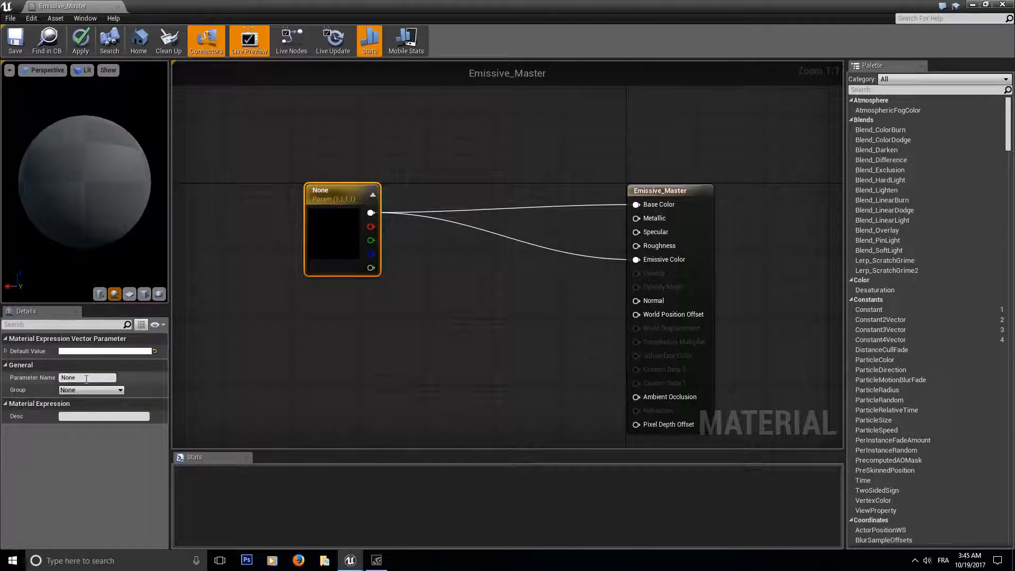
{"action": "left_click", "coordinate": [69, 378]}
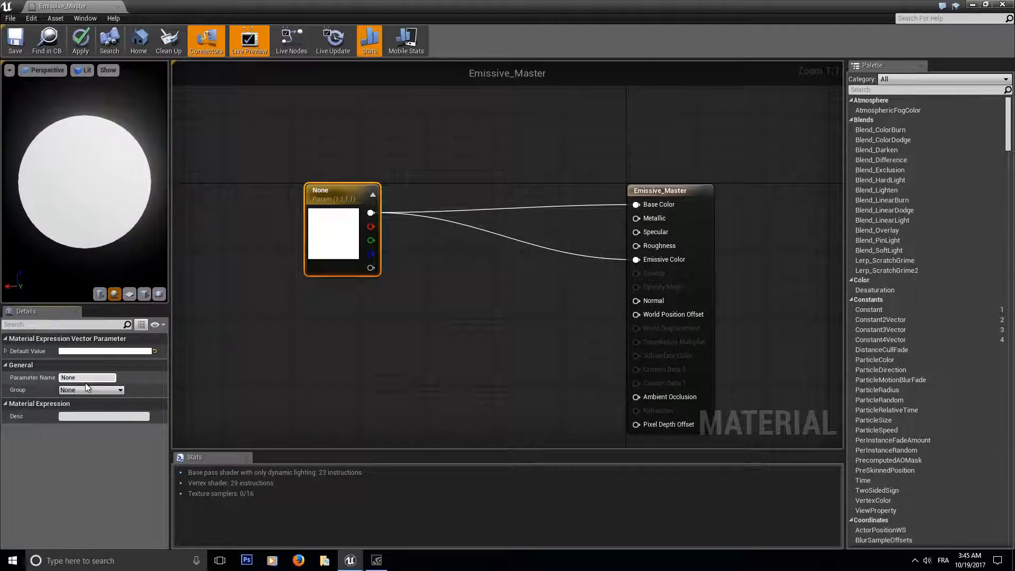
{"action": "type", "text": "Color"}
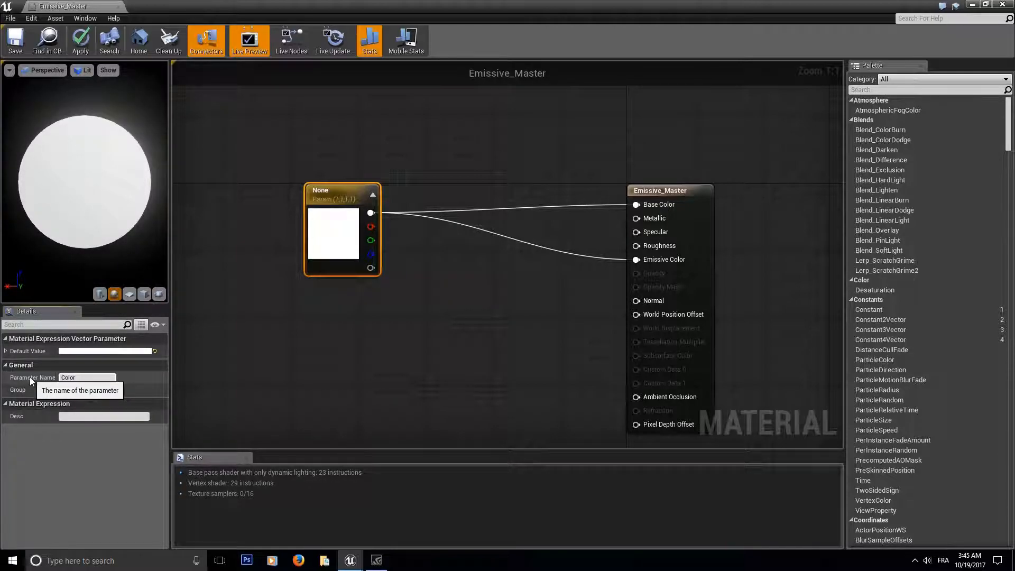
{"action": "key", "text": "Return"}
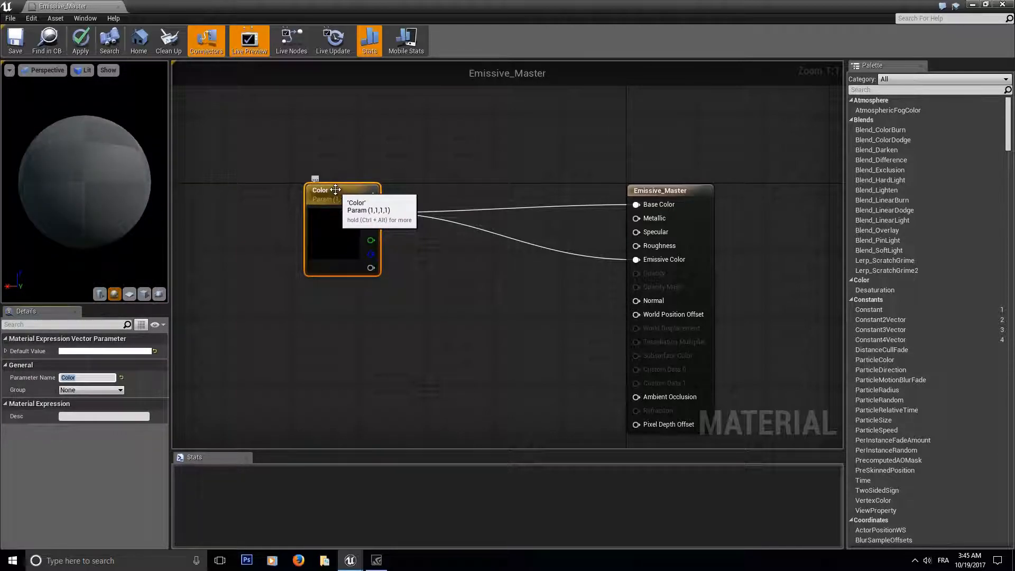
{"action": "left_click_drag", "start_coordinate": [336, 190], "coordinate": [255, 186]}
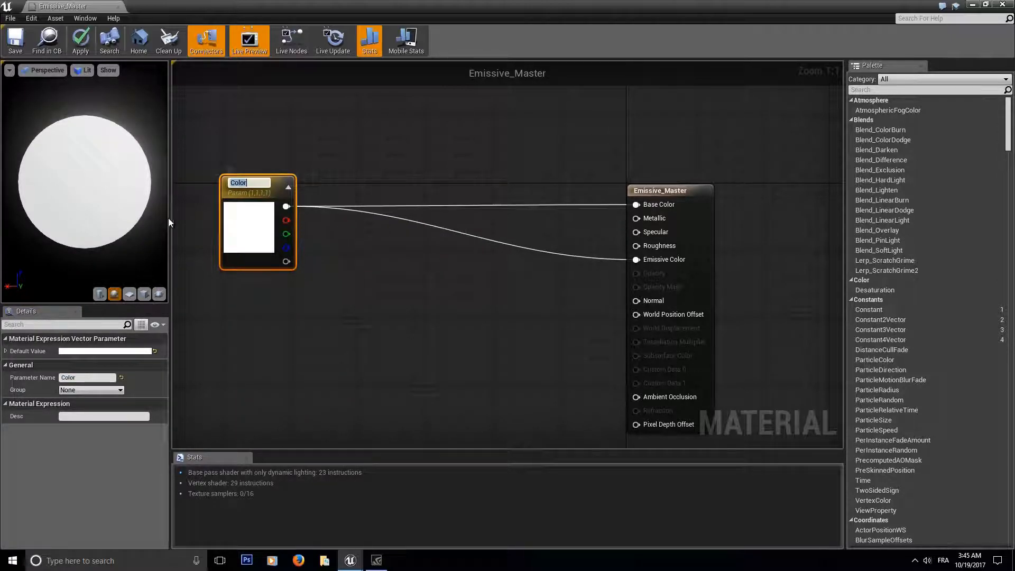
{"action": "left_click", "coordinate": [298, 358]}
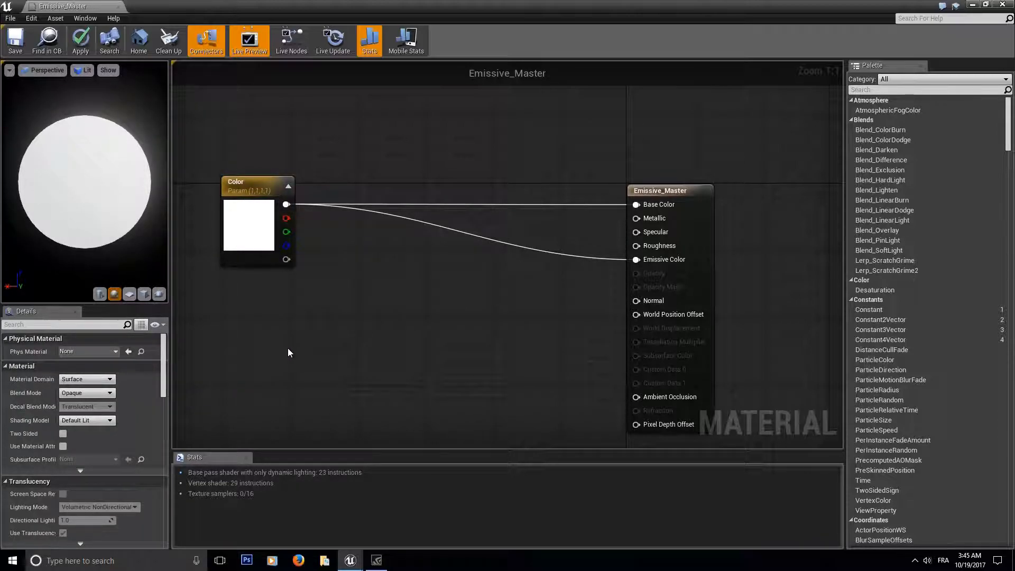
Step: Add a single-value constant below the Color parameter and a Multiply node between them and the material output
{"action": "left_click", "coordinate": [289, 350]}
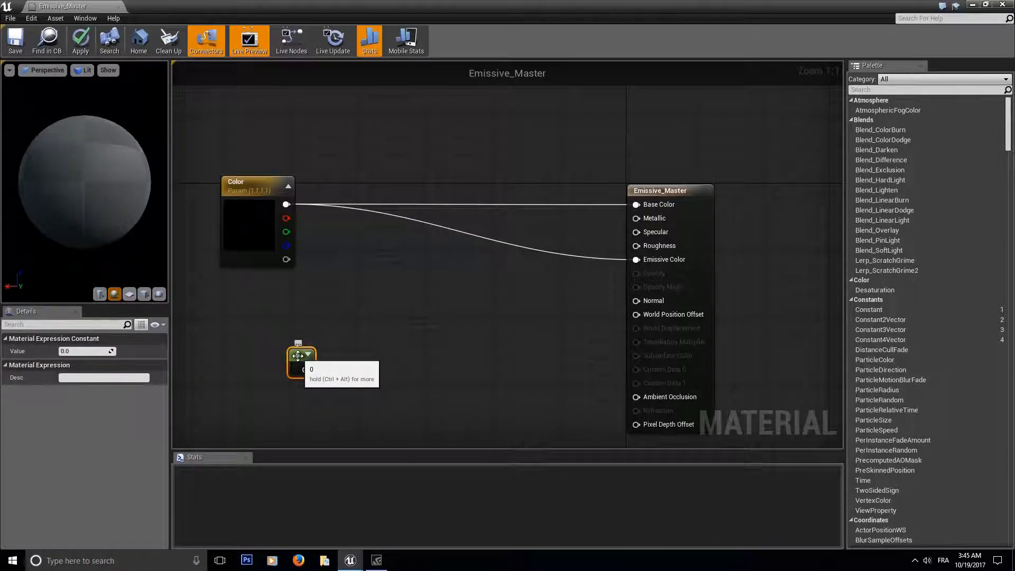
{"action": "left_click_drag", "start_coordinate": [306, 370], "coordinate": [383, 297]}
{"action": "left_click", "coordinate": [392, 276]}
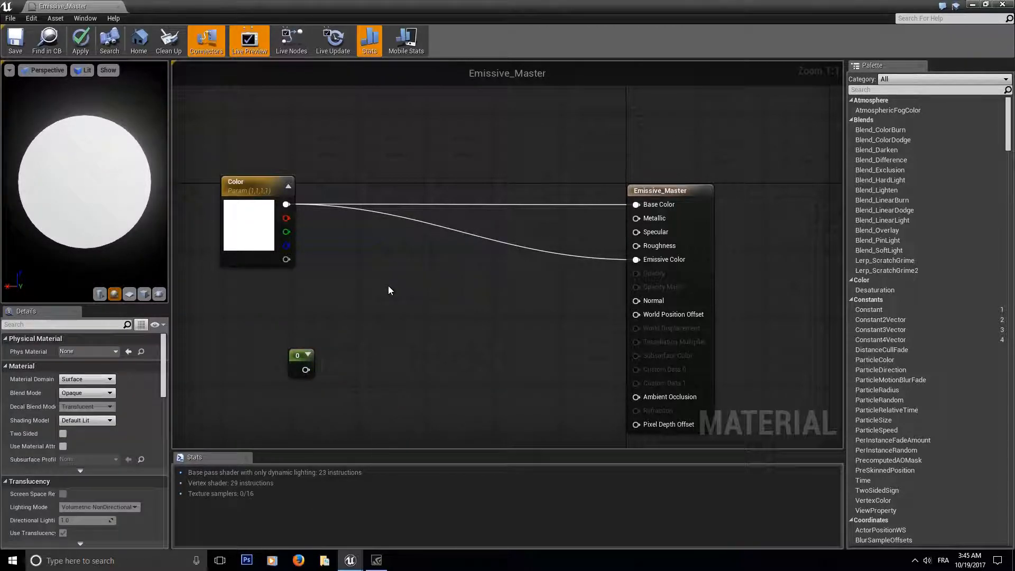
{"action": "left_click", "coordinate": [388, 290]}
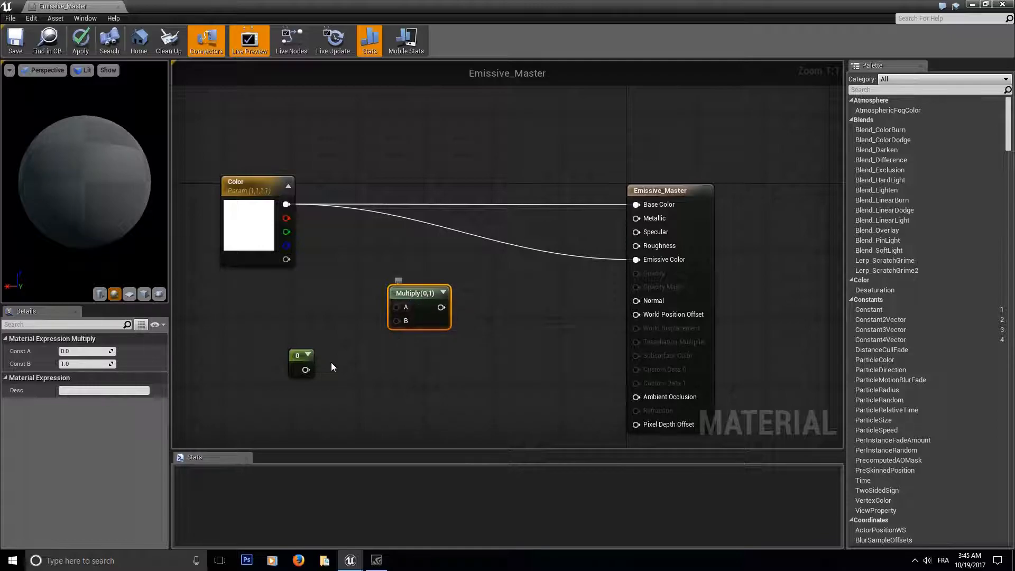
Step: Connect Color and the constant to the Multiply inputs A and B, and feed the result into Emissive Color
{"action": "left_click_drag", "start_coordinate": [306, 370], "coordinate": [398, 321]}
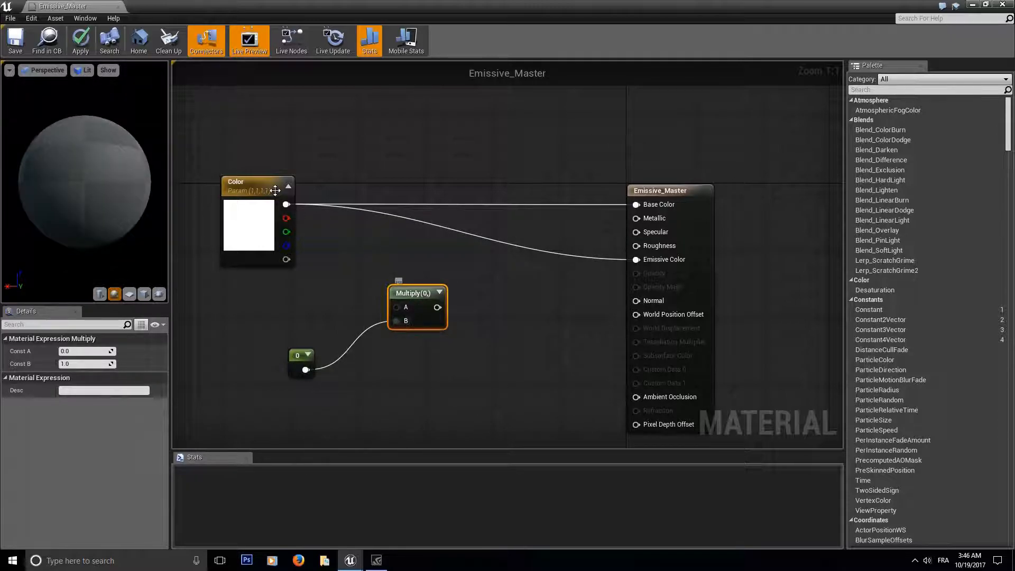
{"action": "left_click_drag", "start_coordinate": [282, 205], "coordinate": [402, 304]}
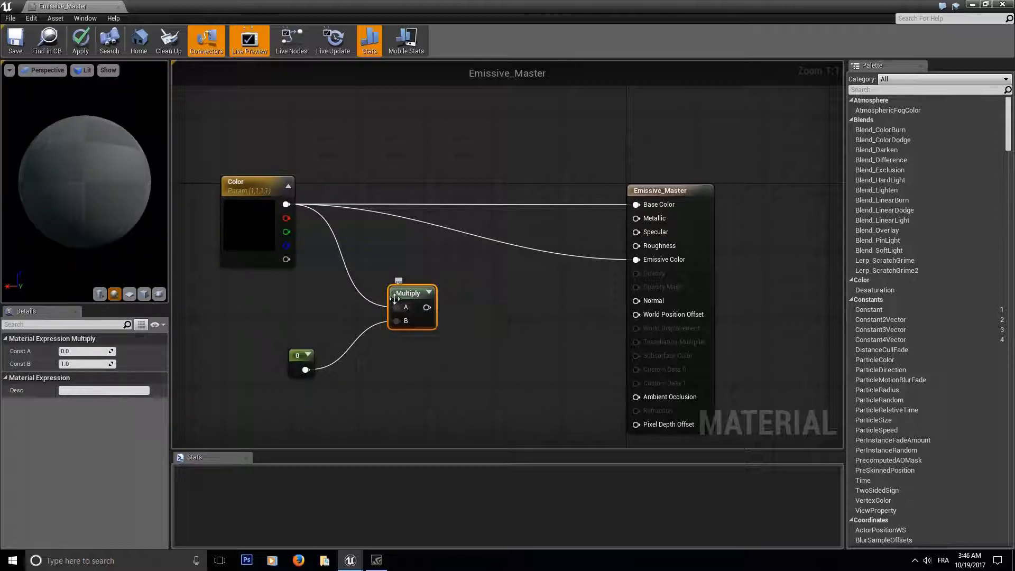
{"action": "left_click_drag", "start_coordinate": [431, 307], "coordinate": [637, 260]}
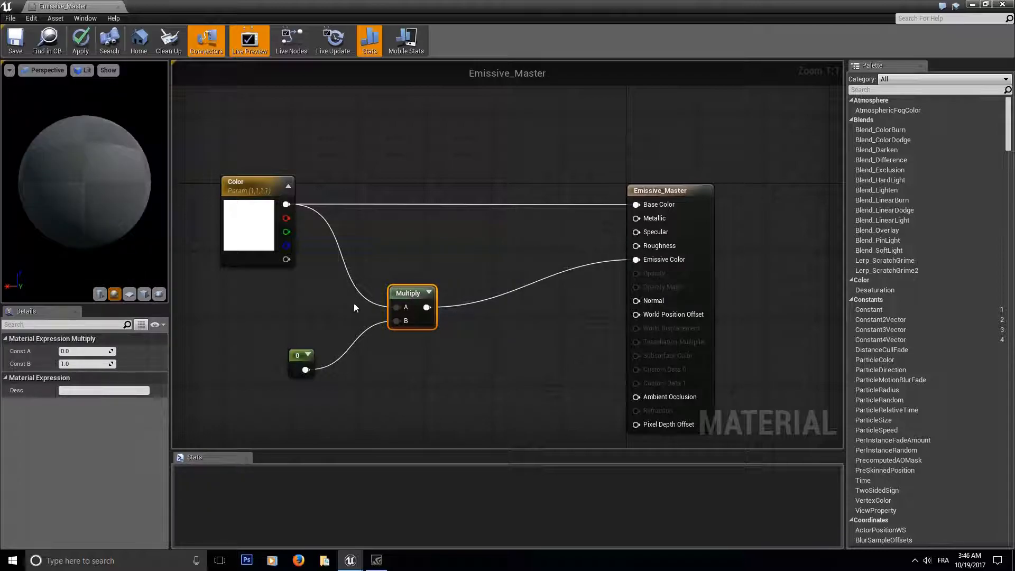
{"action": "left_click_drag", "start_coordinate": [417, 294], "coordinate": [444, 279]}
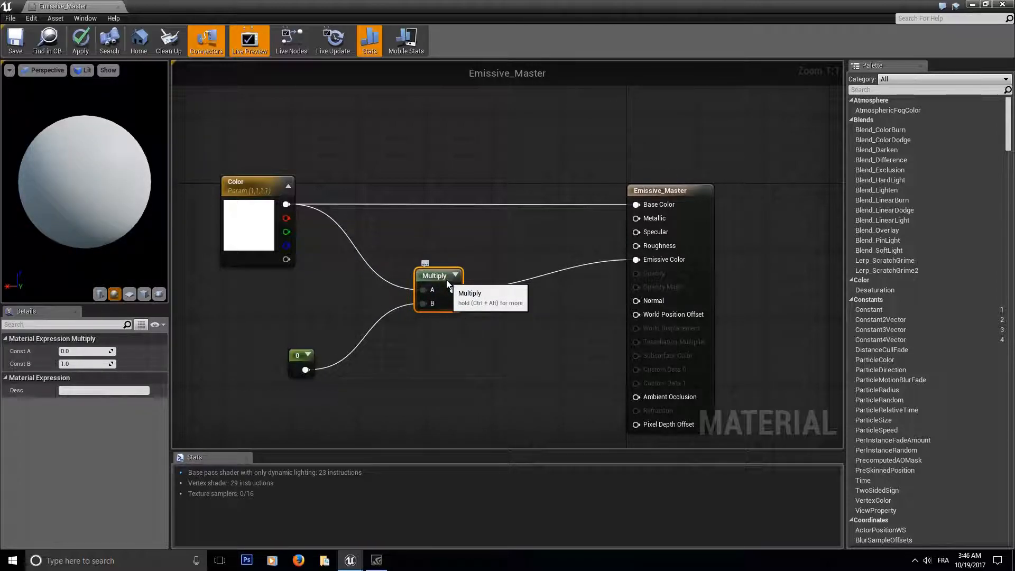
Step: Convert the single-value constant to a scalar parameter with a default value of 1
{"action": "left_click", "coordinate": [297, 359]}
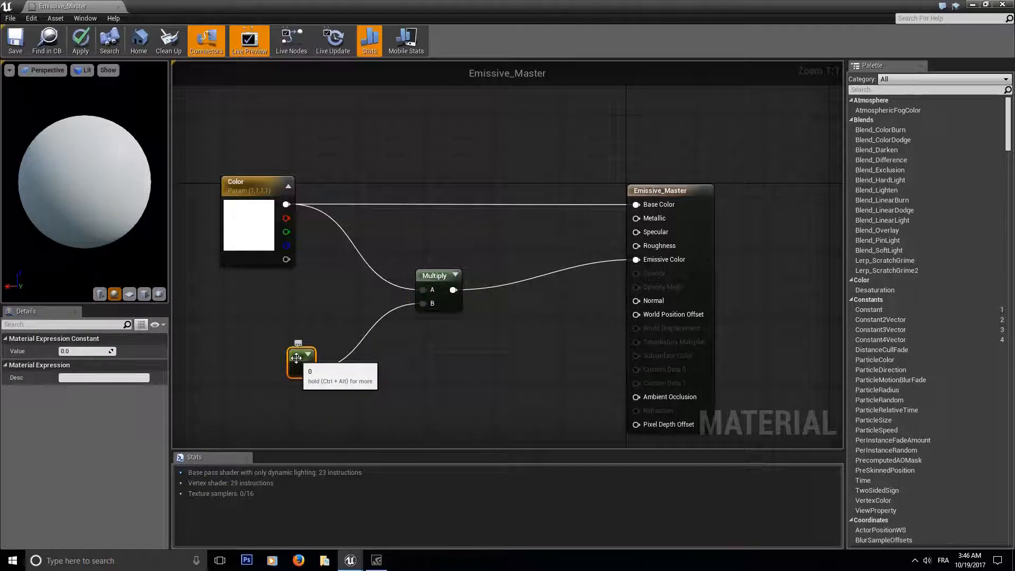
{"action": "right_click", "coordinate": [297, 360]}
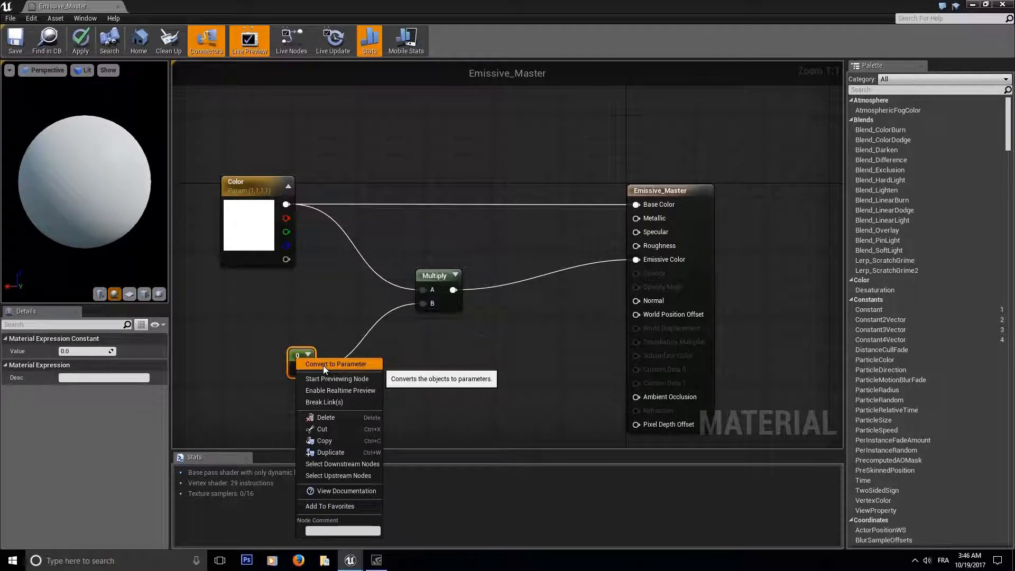
{"action": "left_click", "coordinate": [322, 365]}
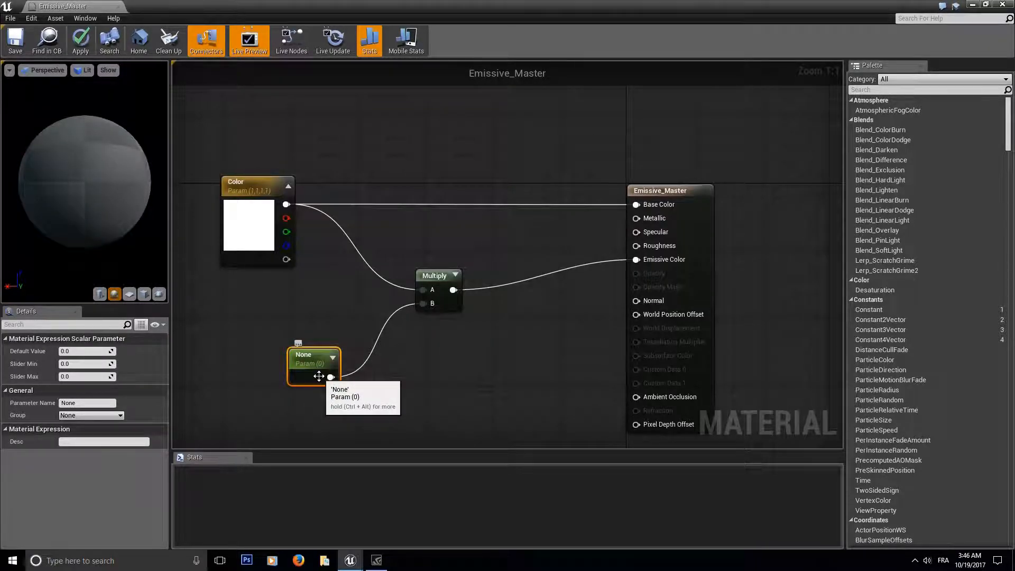
{"action": "left_click", "coordinate": [82, 353]}
{"action": "type", "text": "1"}
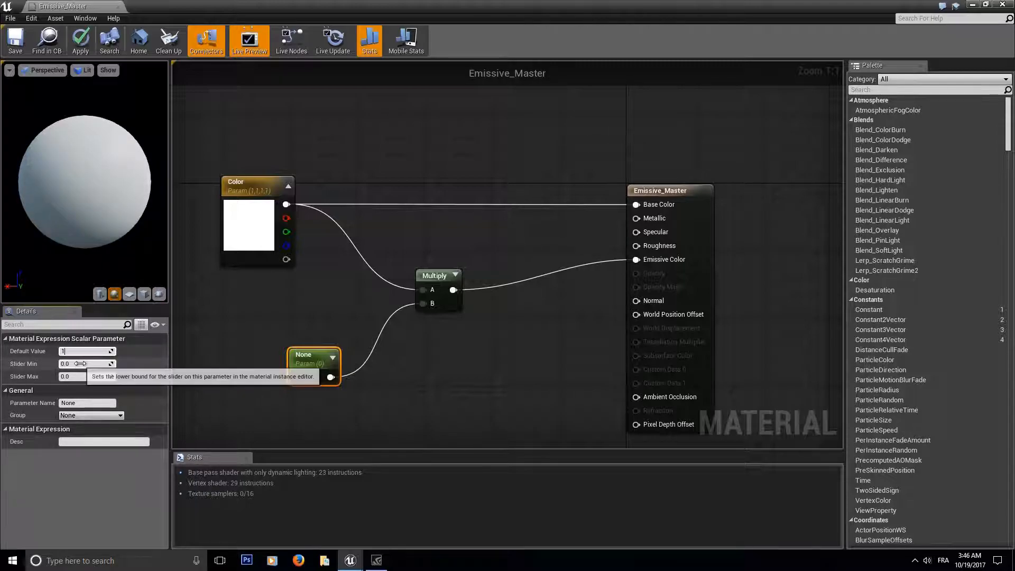
Step: Set the scalar parameter's slider minimum to 1 and its slider maximum to 5
{"action": "left_click", "coordinate": [79, 363]}
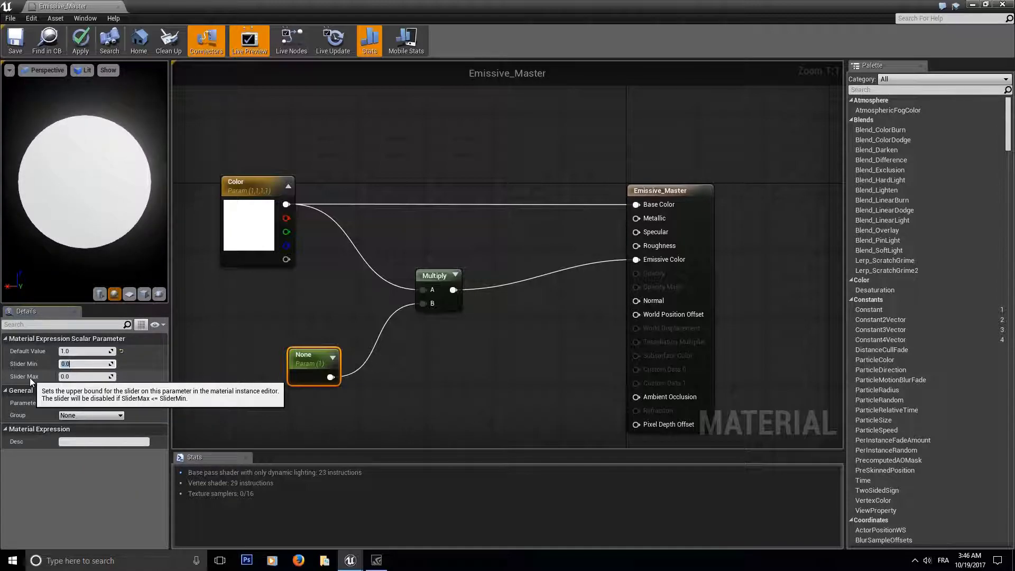
{"action": "type", "text": "1"}
{"action": "left_click", "coordinate": [95, 378]}
{"action": "type", "text": "100"}
{"action": "key", "text": "Return"}
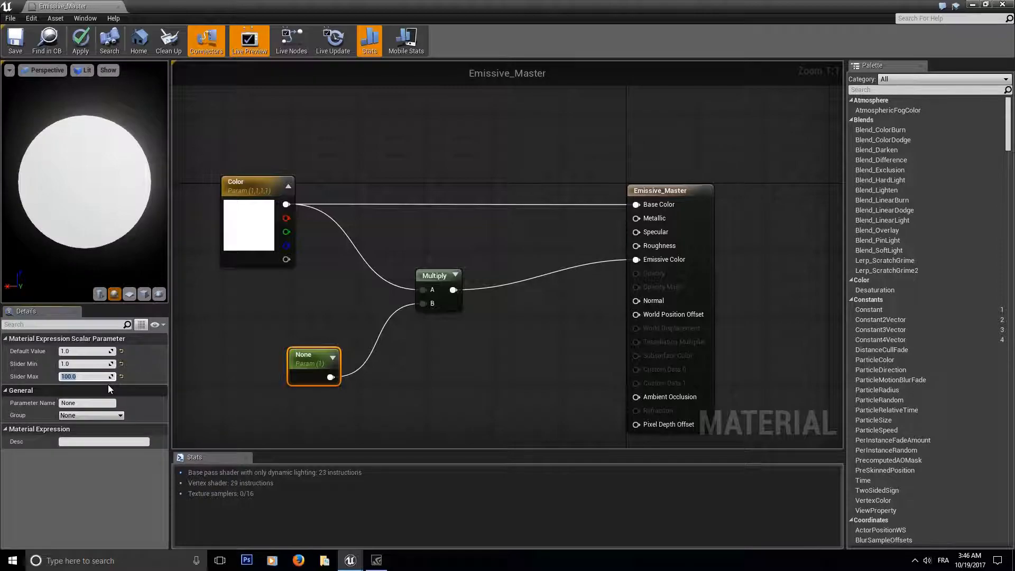
{"action": "type", "text": "5"}
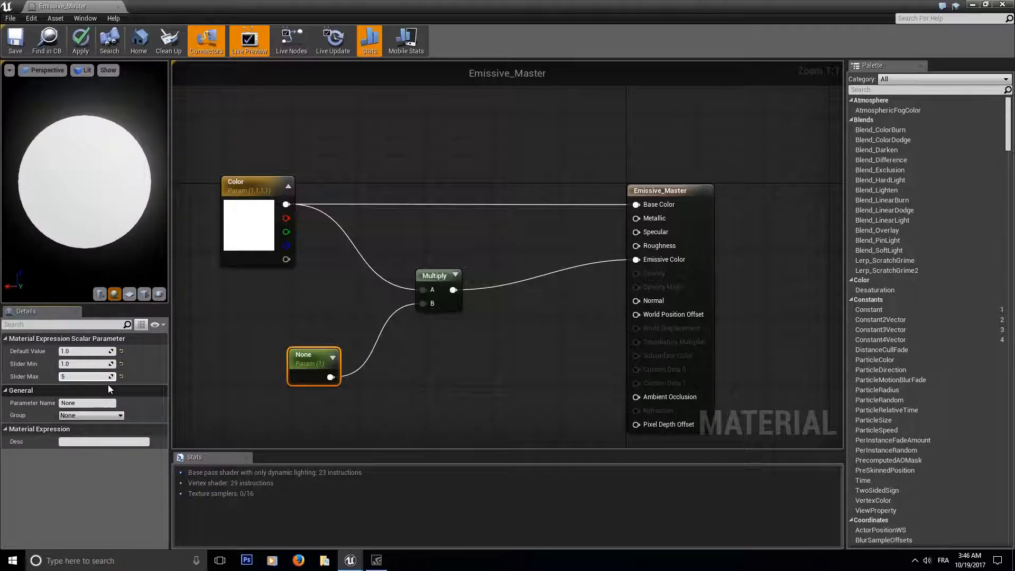
{"action": "left_click", "coordinate": [224, 344]}
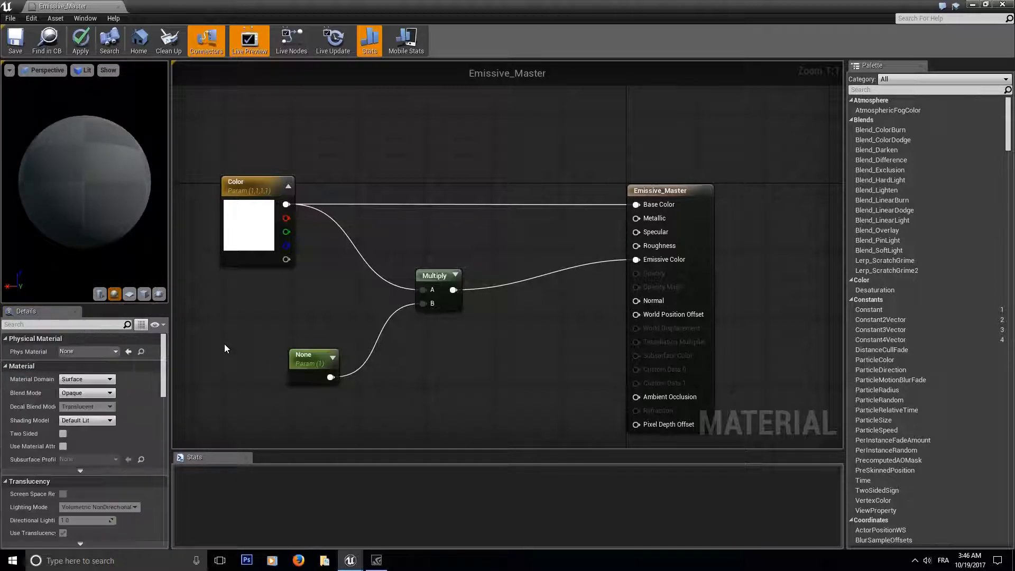
Step: Name the scalar parameter Emissive
{"action": "left_click", "coordinate": [302, 364]}
{"action": "left_click", "coordinate": [87, 402]}
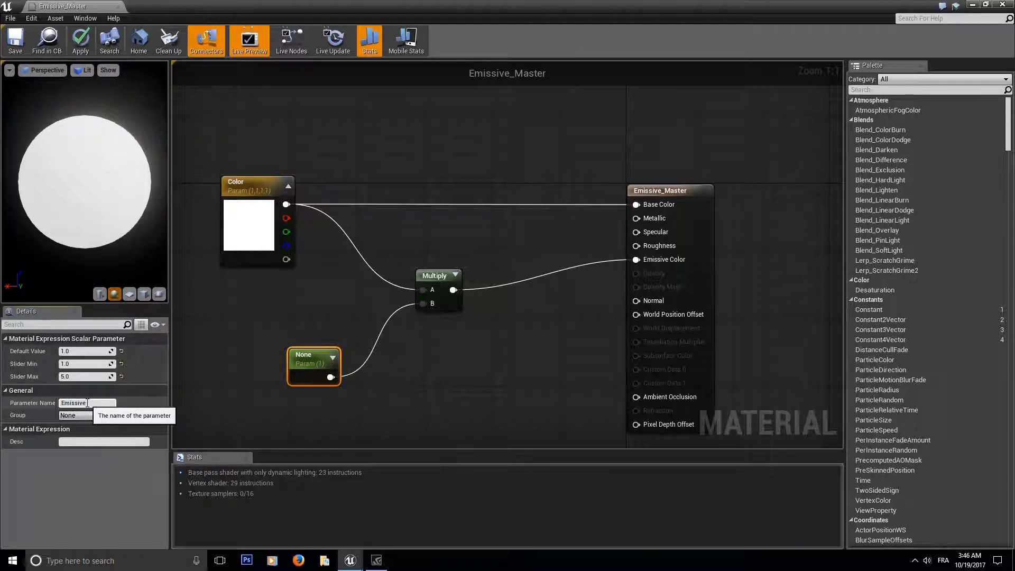
{"action": "key", "text": "Return"}
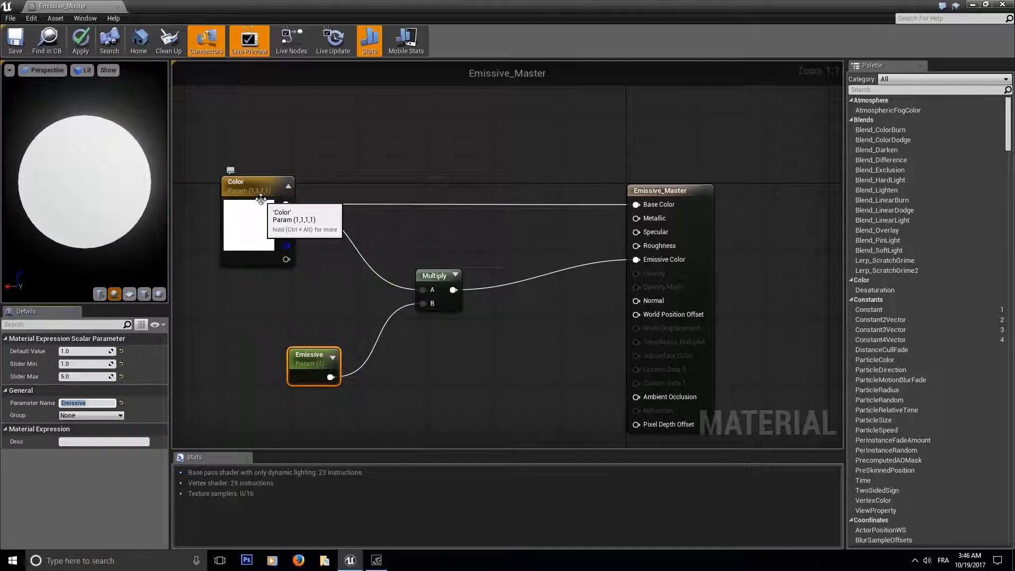
Step: Assign the Color parameter to a new parameter group named "Defautl Setup"
{"action": "left_click", "coordinate": [279, 210]}
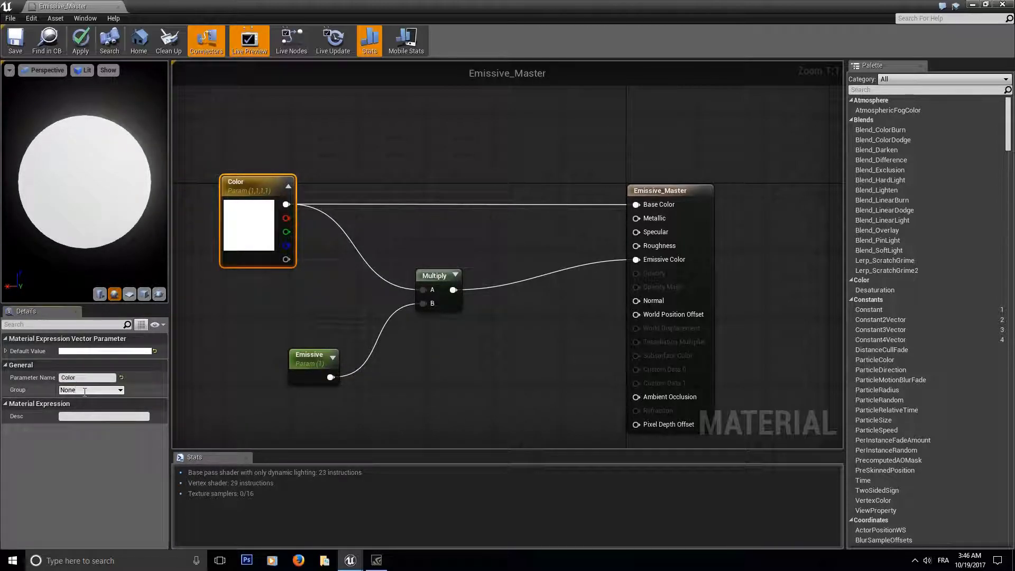
{"action": "left_click_drag", "start_coordinate": [85, 392], "coordinate": [46, 390]}
{"action": "type", "text": "De"}
{"action": "type", "text": "fau"}
{"action": "type", "text": "lt"}
{"action": "type", "text": " Setup"}
{"action": "key", "text": "Return"}
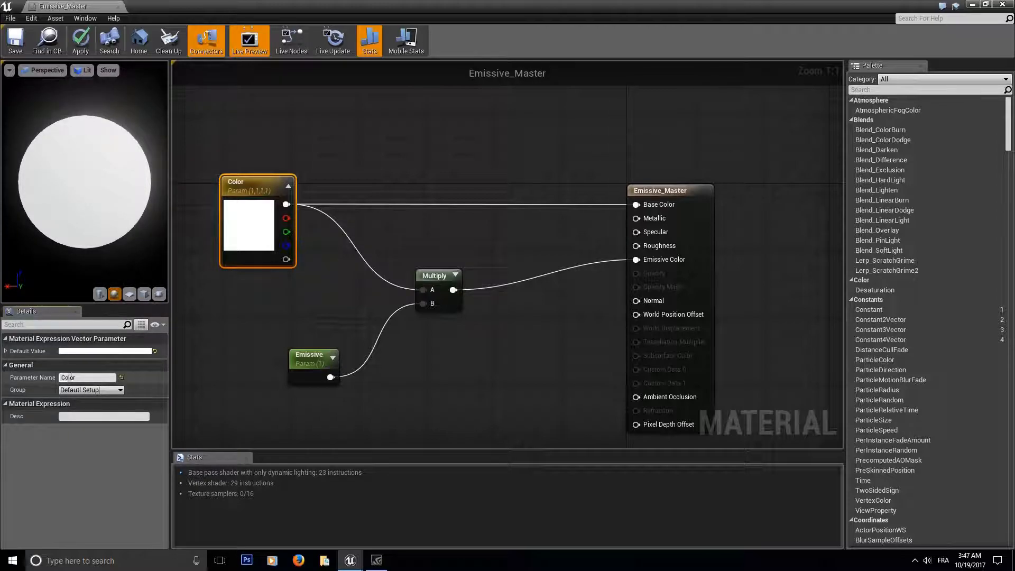
{"action": "left_click", "coordinate": [238, 313]}
Step: Assign the Emissive parameter to the existing "Defautl Setup" group
{"action": "left_click", "coordinate": [308, 359]}
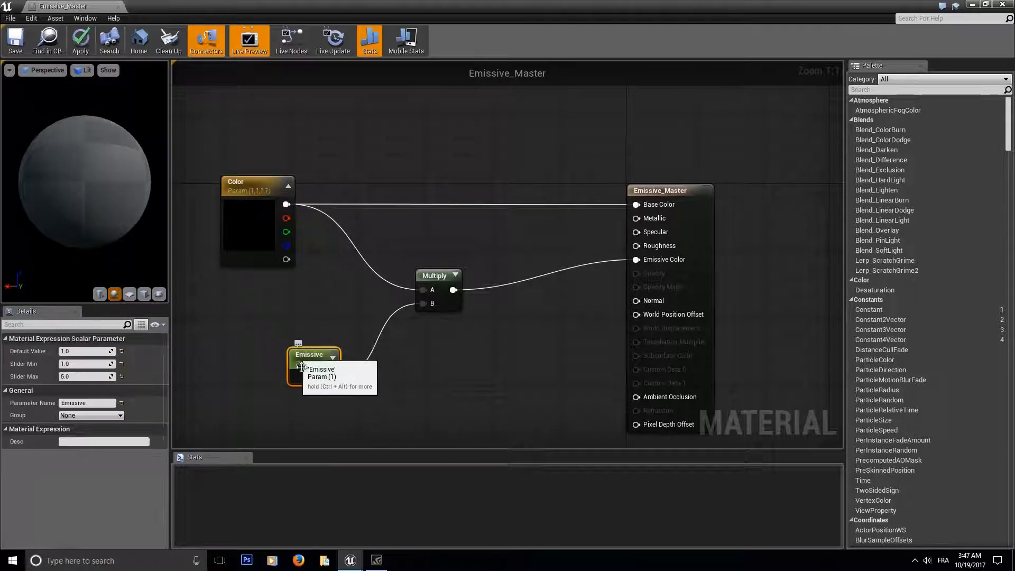
{"action": "left_click", "coordinate": [91, 416]}
{"action": "left_click", "coordinate": [91, 423]}
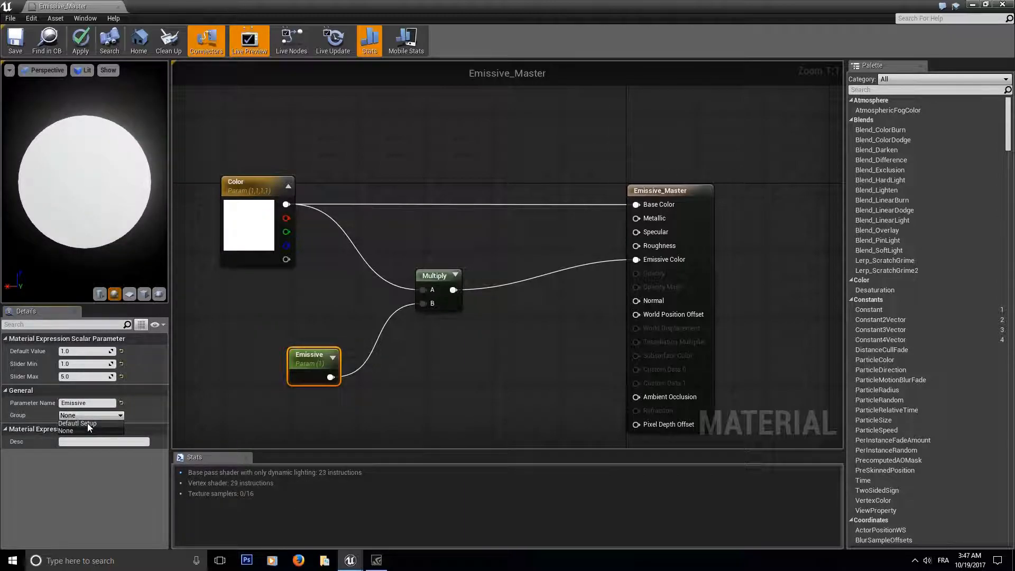
Step: Save and close the Emissive_Master material, and open its instance Emissive_Master_Inst from the Light_Material folder
{"action": "left_click", "coordinate": [14, 42]}
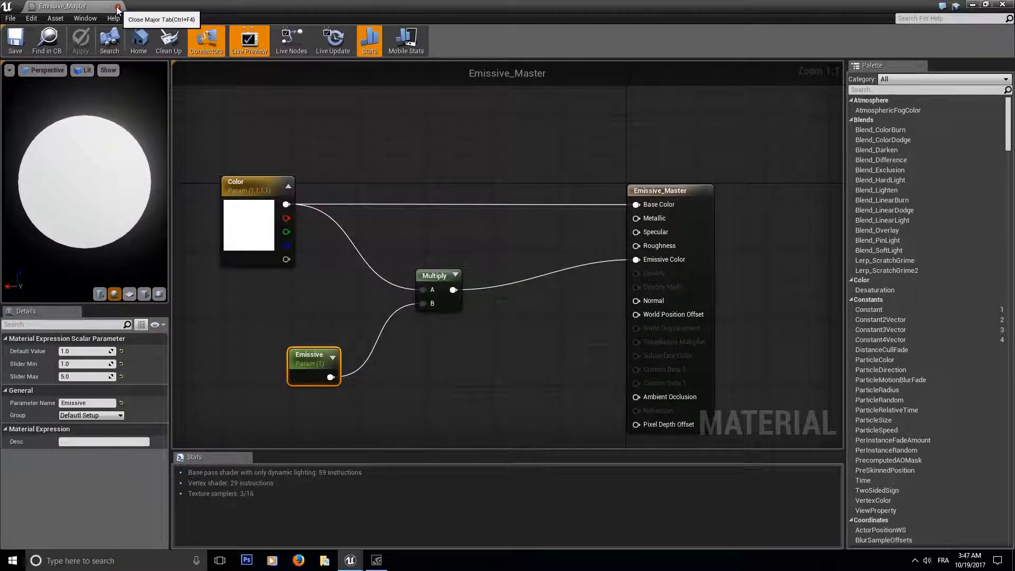
{"action": "left_click", "coordinate": [120, 6]}
{"action": "left_click", "coordinate": [160, 370]}
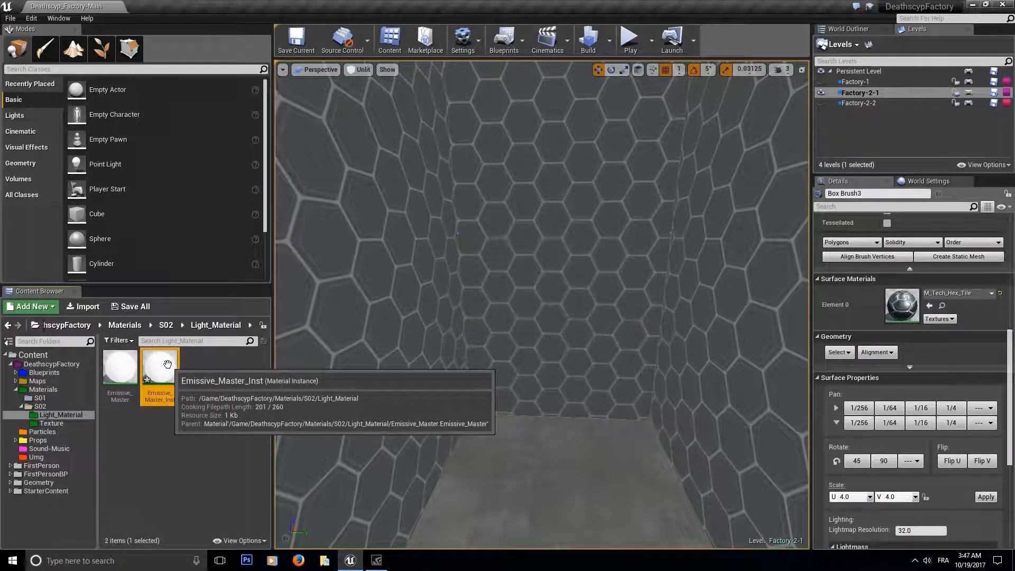
{"action": "double_click", "coordinate": [167, 366]}
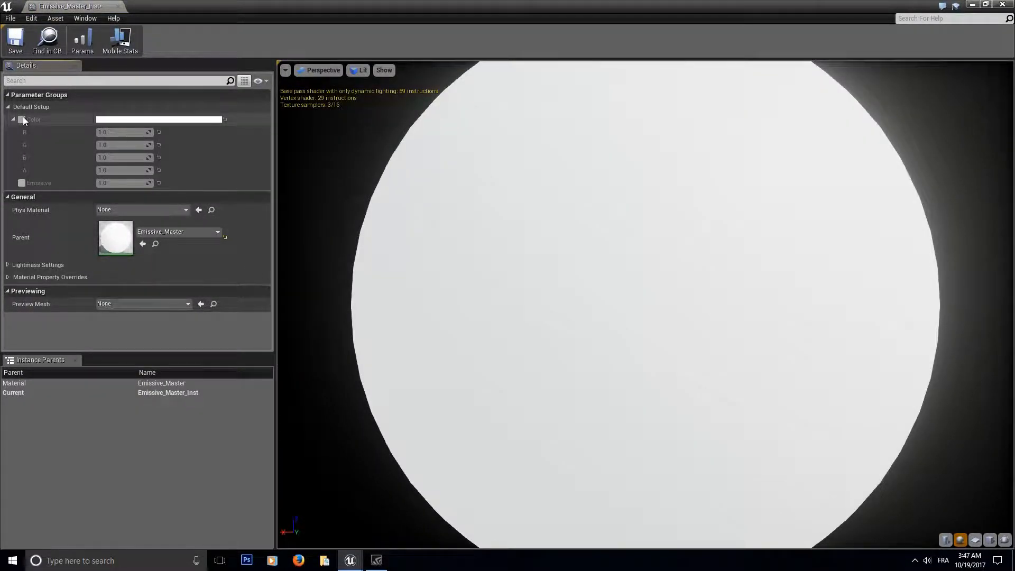
Step: Enable the Color override with R at about 1.88 and G at about 1.60, and enable the Emissive override
{"action": "left_click", "coordinate": [22, 119]}
{"action": "left_click_drag", "start_coordinate": [118, 133], "coordinate": [139, 132]}
{"action": "left_click_drag", "start_coordinate": [116, 144], "coordinate": [132, 145]}
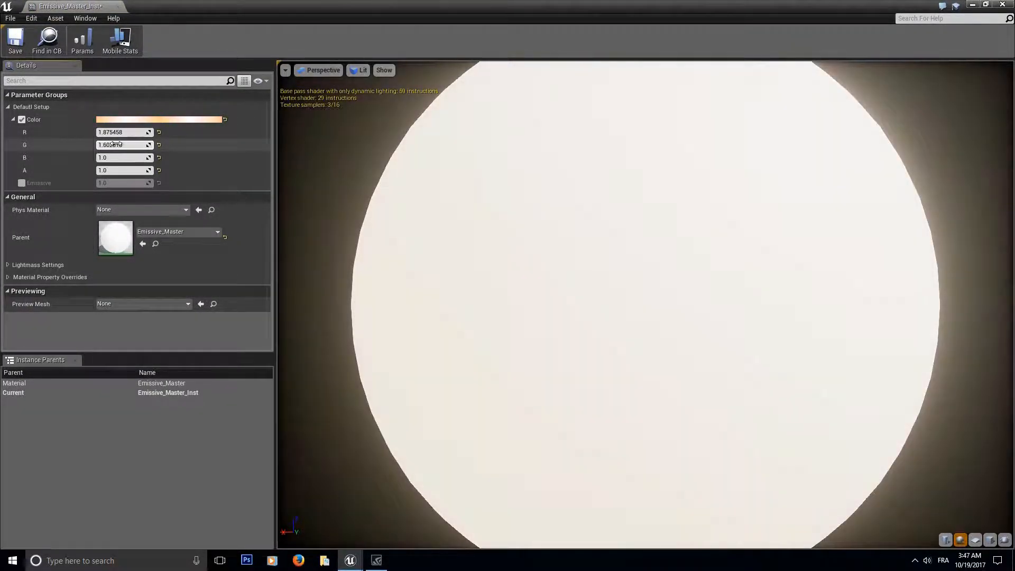
{"action": "left_click", "coordinate": [22, 183]}
{"action": "left_click_drag", "start_coordinate": [121, 185], "coordinate": [97, 183]}
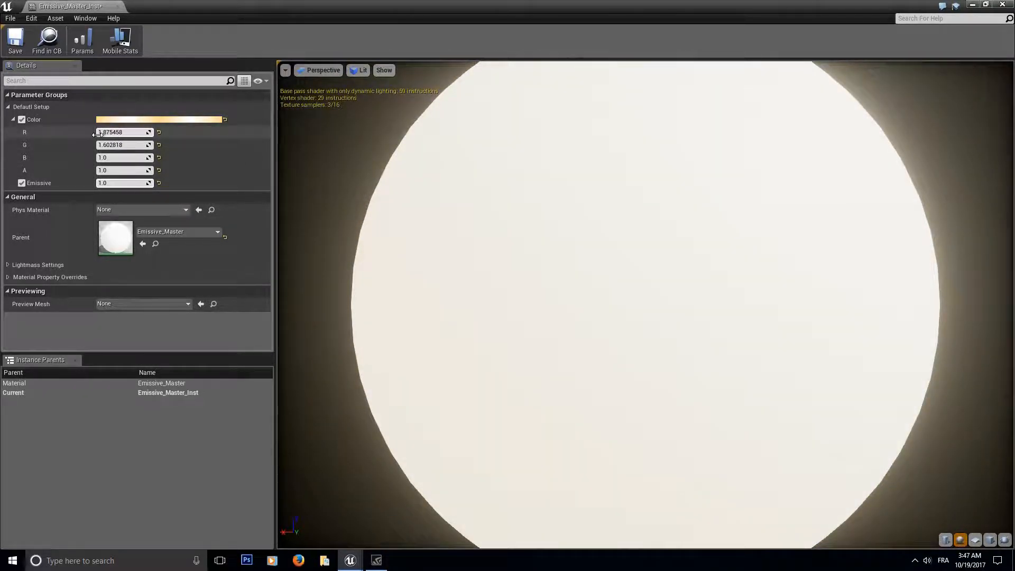
{"action": "left_click", "coordinate": [112, 132]}
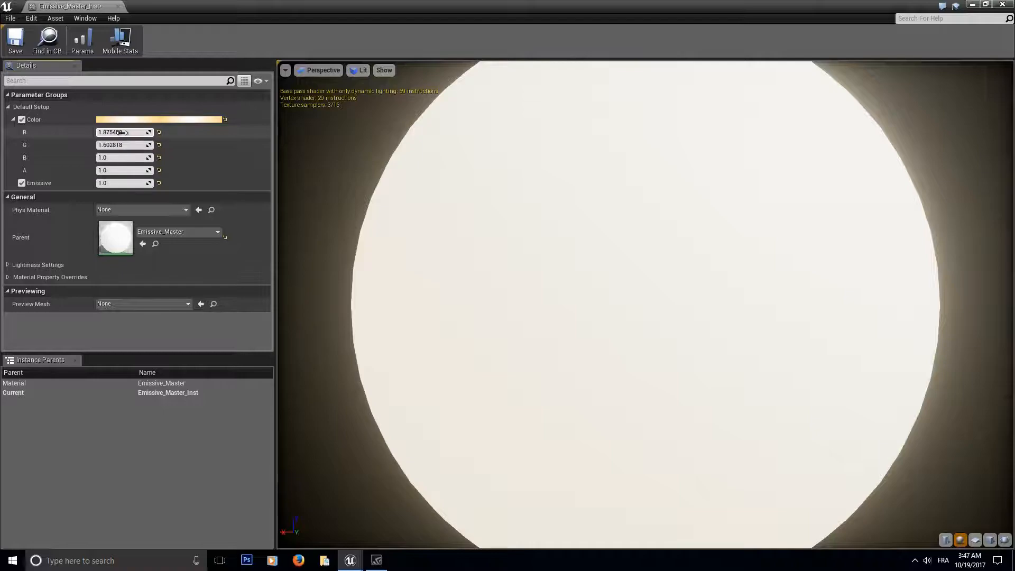
Step: Pick a light blue for the Color parameter with hue 223, saturation 0.395 and value 1.875
{"action": "left_click", "coordinate": [153, 120]}
{"action": "left_click_drag", "start_coordinate": [201, 183], "coordinate": [219, 189]}
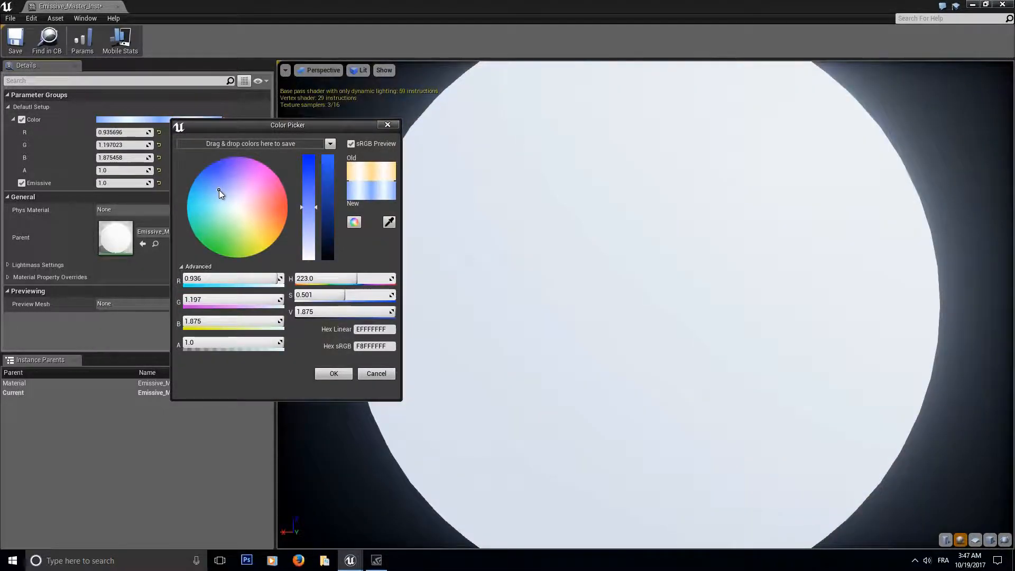
{"action": "mouse_move", "coordinate": [311, 231]}
{"action": "left_mouse_down"}
{"action": "mouse_move", "coordinate": [317, 209]}
{"action": "mouse_move", "coordinate": [308, 218]}
{"action": "left_mouse_up"}
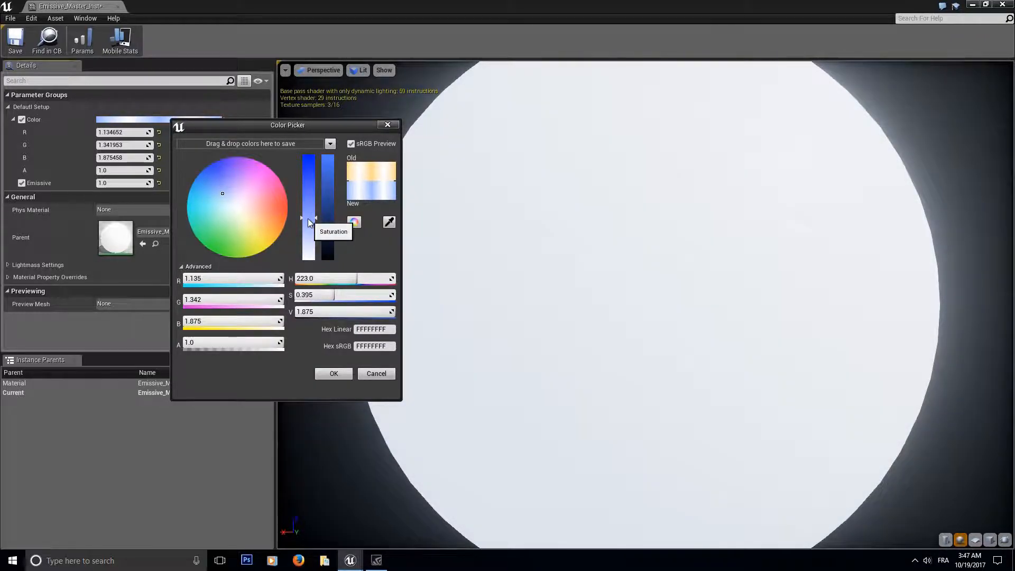
{"action": "left_click", "coordinate": [334, 373]}
Step: Set Emissive to 2.0 and deepen the blue by setting the Color's G to 1.0 and R to 0.5
{"action": "left_click", "coordinate": [119, 185]}
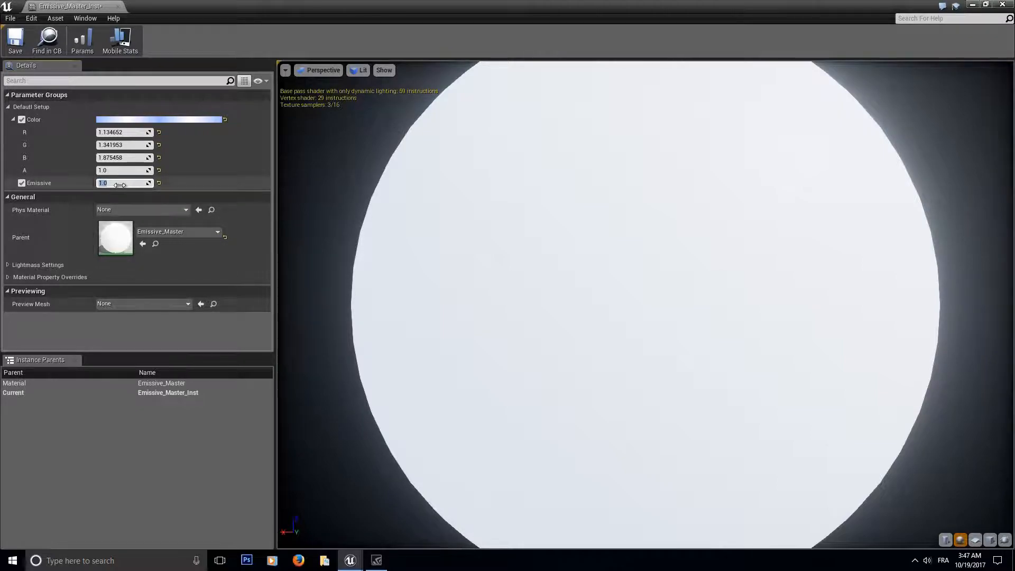
{"action": "key", "text": "Return"}
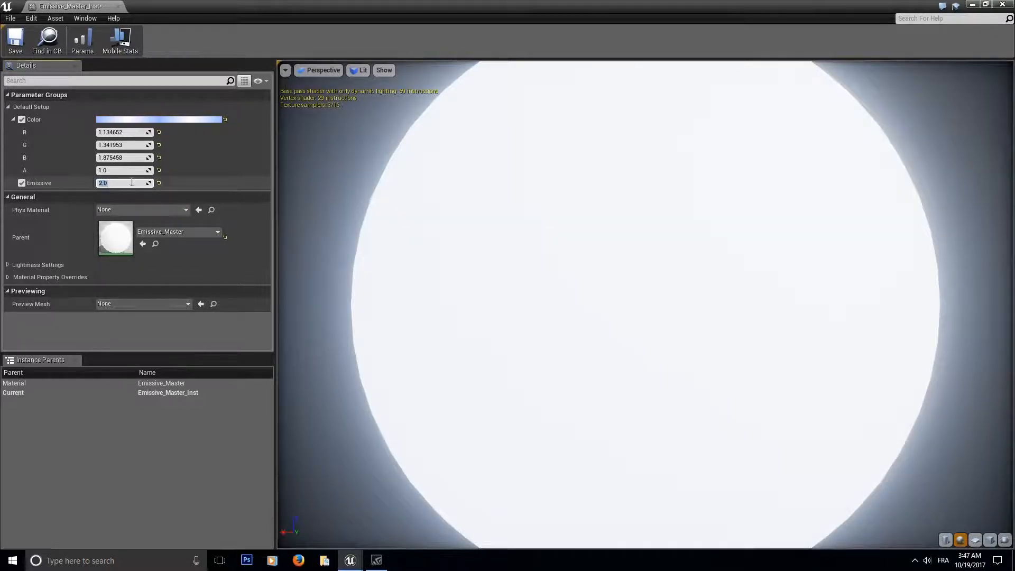
{"action": "left_click", "coordinate": [123, 158]}
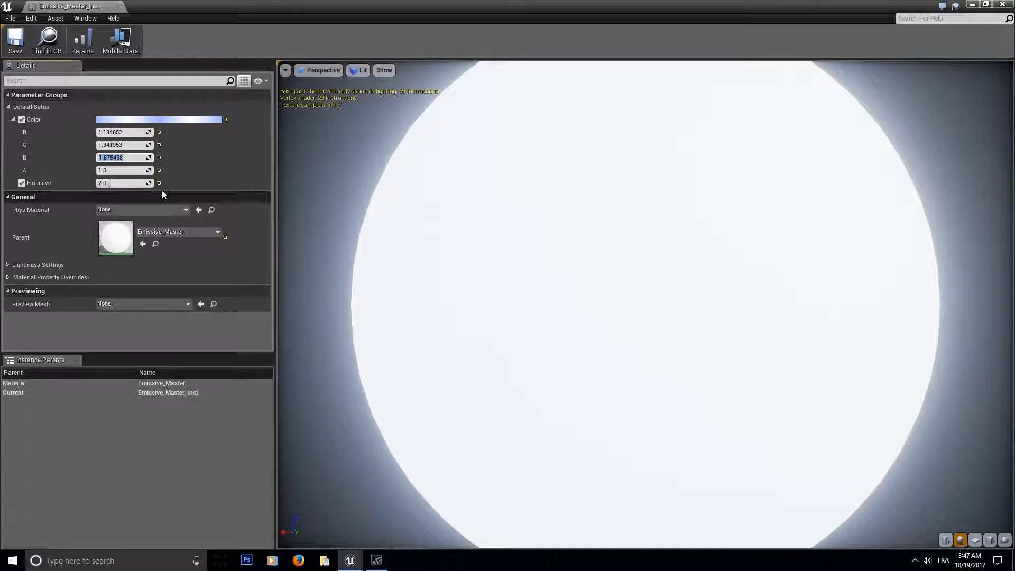
{"action": "left_click", "coordinate": [124, 146]}
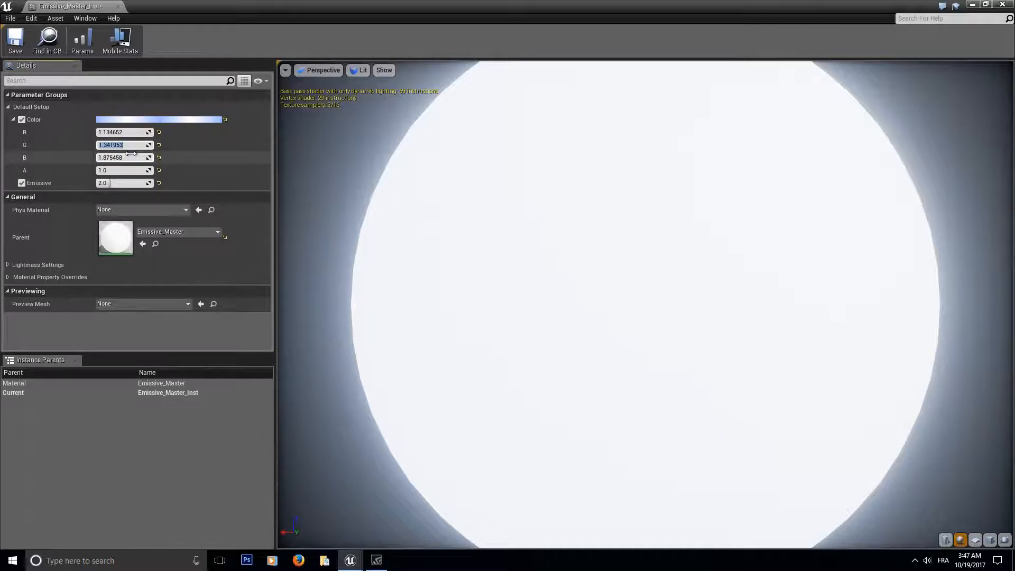
{"action": "type", "text": "1"}
{"action": "left_click", "coordinate": [118, 132]}
{"action": "type", "text": "1.0"}
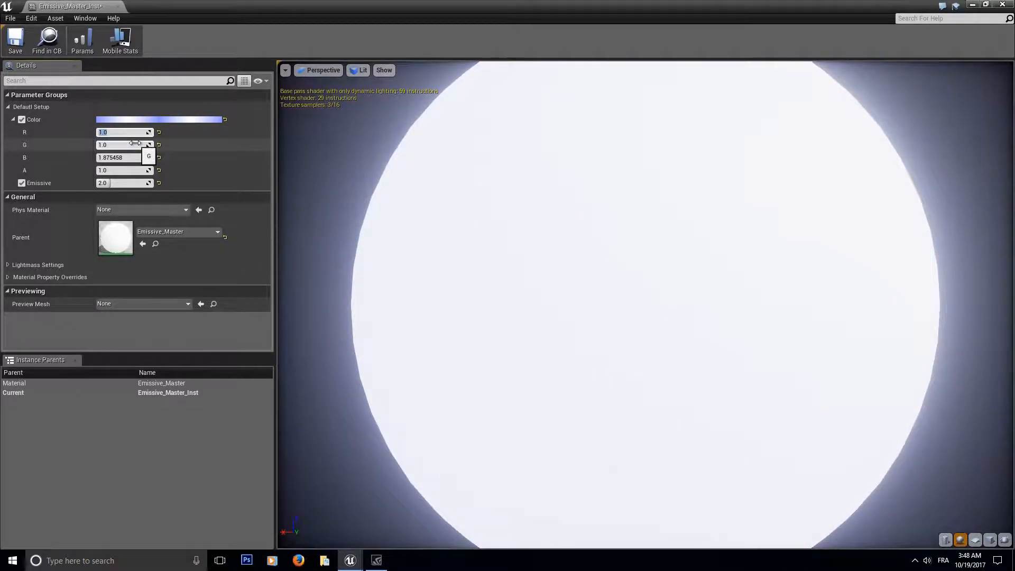
{"action": "type", "text": ".5"}
{"action": "key", "text": "Return"}
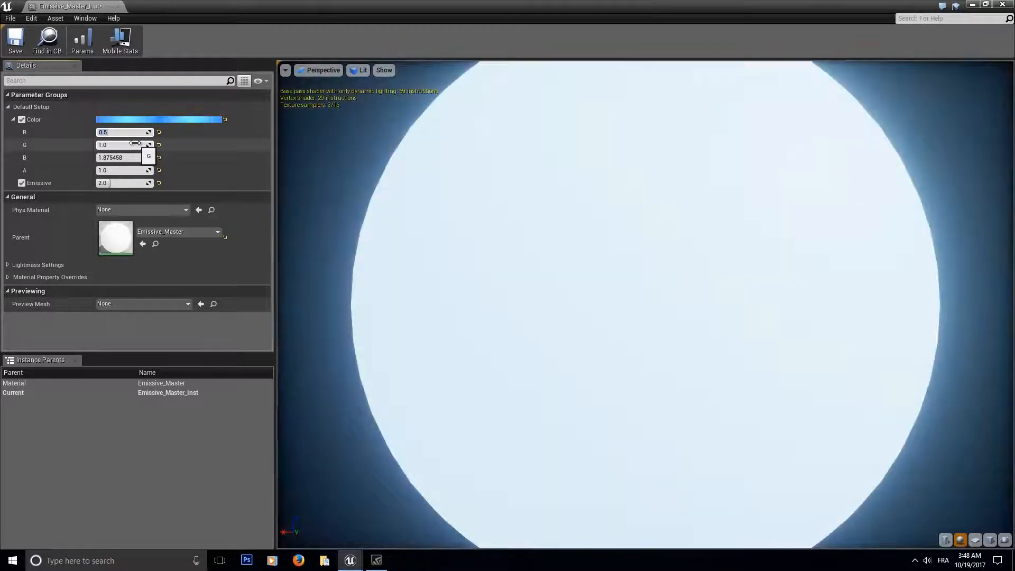
Step: Try an Emissive value of 2.2, settle on 1.8, and save and close the material instance
{"action": "left_click", "coordinate": [124, 183]}
{"action": "type", "text": "2.2"}
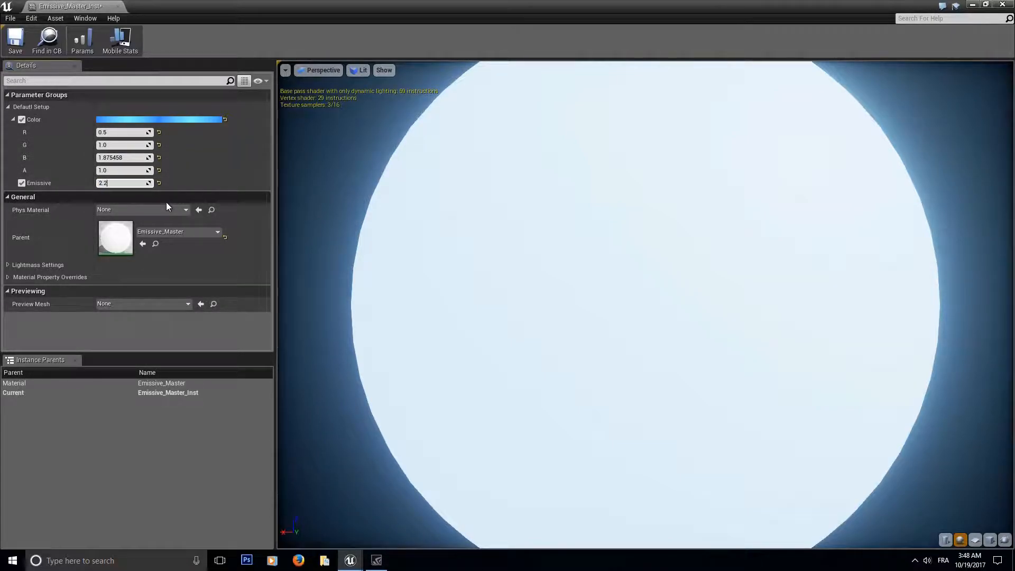
{"action": "key", "text": "Return"}
{"action": "type", "text": "1.8"}
{"action": "key", "text": "Return"}
{"action": "left_click", "coordinate": [16, 40]}
{"action": "left_click", "coordinate": [117, 7]}
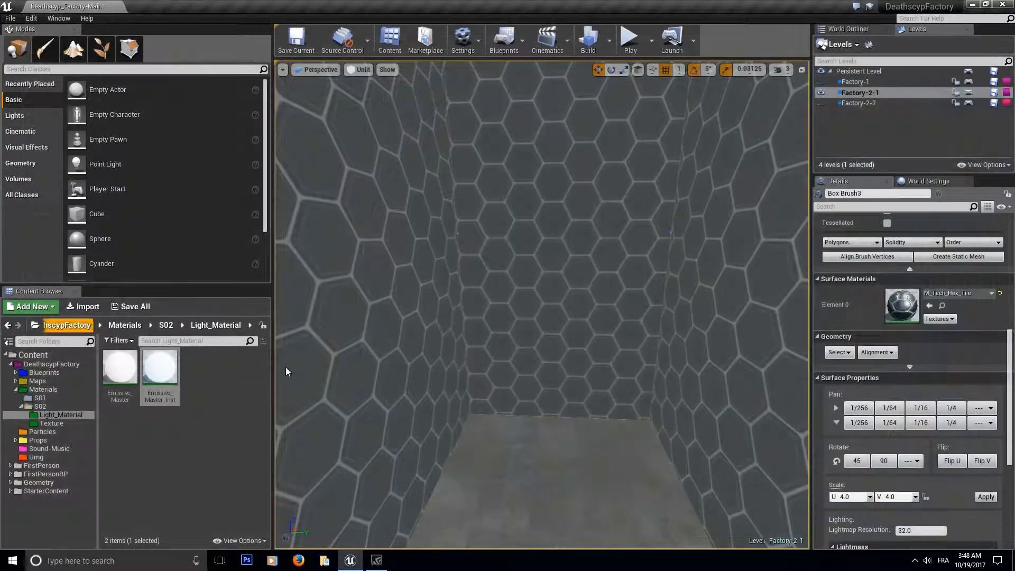
Step: Rename the Emissive_Master_Inst material instance as Blue_Neon and save all assets
{"action": "right_click", "coordinate": [162, 379]}
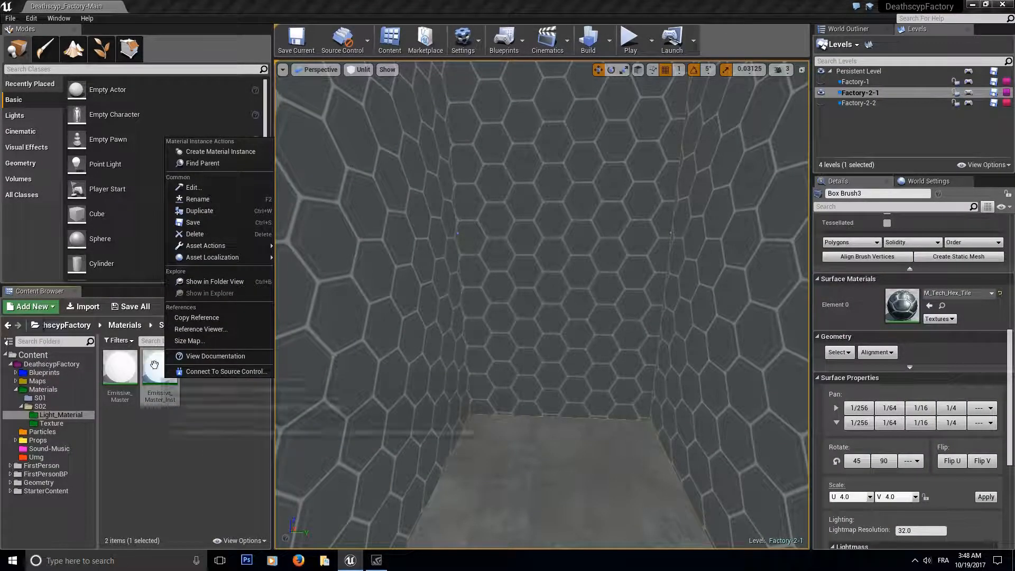
{"action": "key", "text": "Escape"}
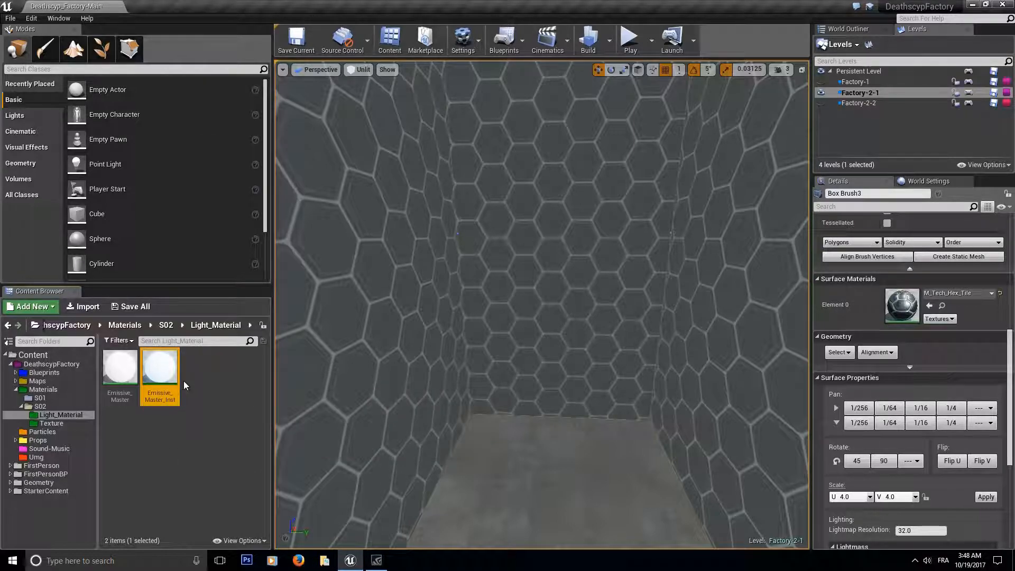
{"action": "key", "text": "F2"}
{"action": "type", "text": "Blue_"}
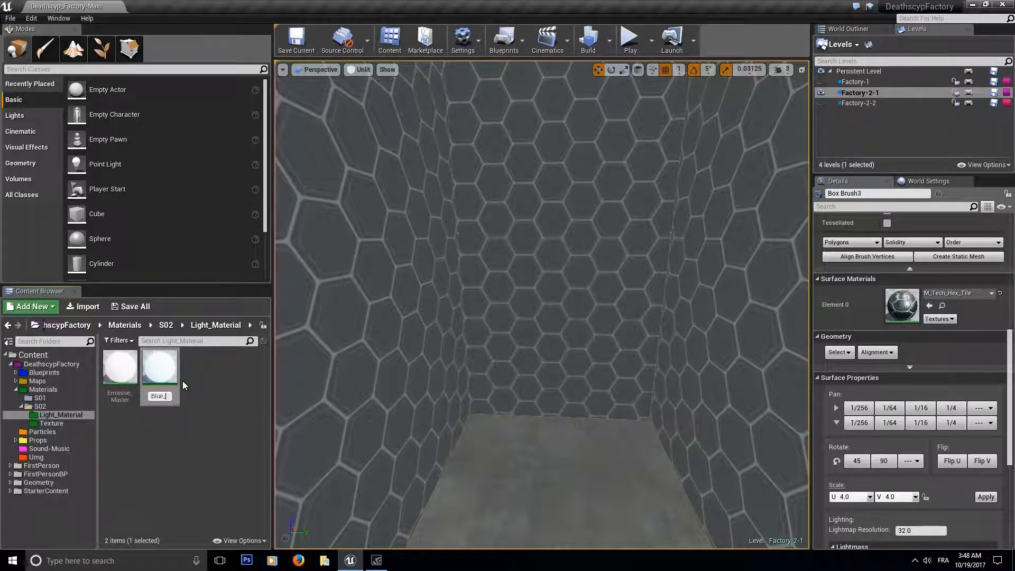
{"action": "type", "text": "Neon"}
{"action": "key", "text": "Return"}
{"action": "left_click", "coordinate": [145, 306]}
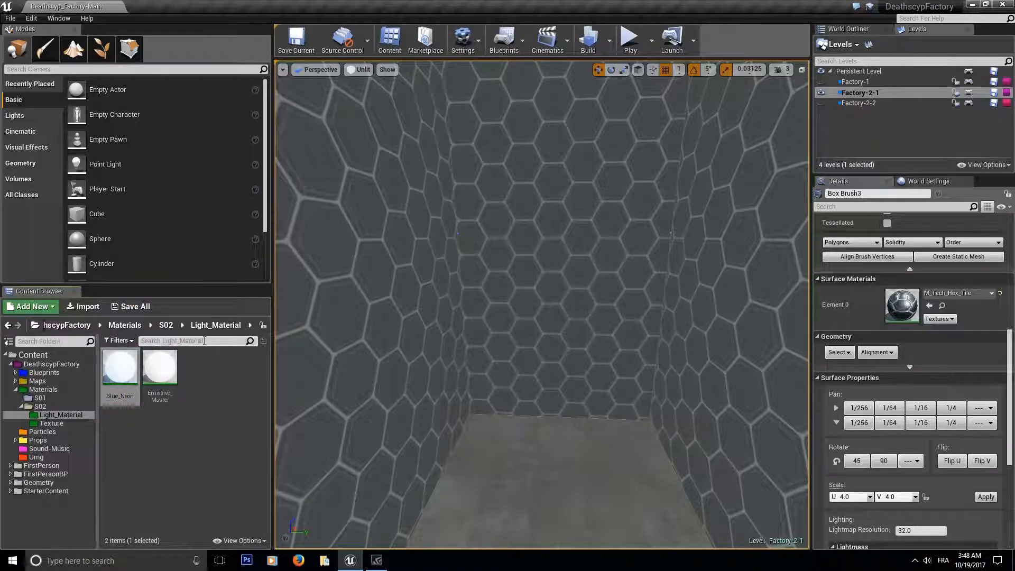
Step: Place a Cylinder near the floor beside the hexagon-tiled wall and rotate it by 90° to lie horizontally
{"action": "right_click_drag", "start_coordinate": [574, 373], "coordinate": [397, 373]}
{"action": "mouse_move", "coordinate": [522, 358]}
{"action": "right_mouse_down"}
{"action": "mouse_move", "coordinate": [550, 378]}
{"action": "mouse_move", "coordinate": [522, 358]}
{"action": "right_mouse_up"}
{"action": "left_click_drag", "start_coordinate": [101, 264], "coordinate": [523, 295]}
{"action": "key", "text": "e"}
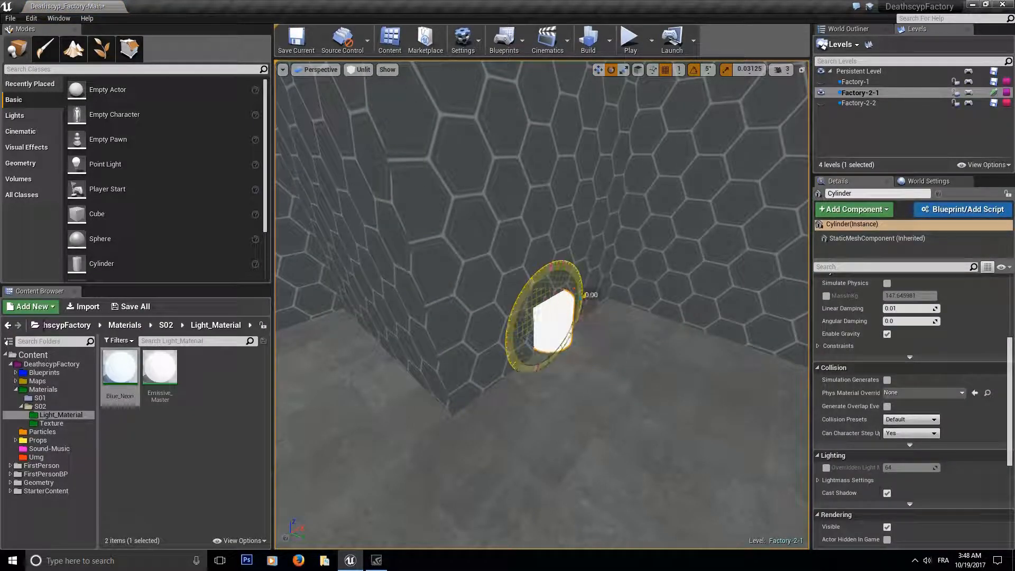
{"action": "left_click_drag", "start_coordinate": [569, 344], "coordinate": [572, 307]}
Step: Scale the cylinder to 0.1 in X and Y and 5.0 in Z to form a thin light strip
{"action": "scroll", "coordinate": [920, 325], "scroll_direction": "up", "scroll_amount": 5}
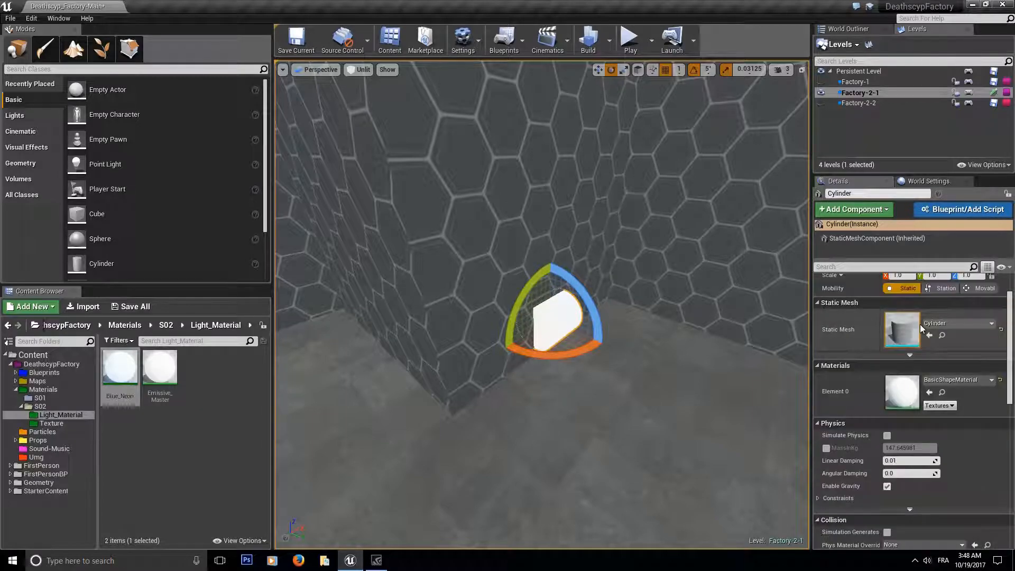
{"action": "type", "text": "0.1"}
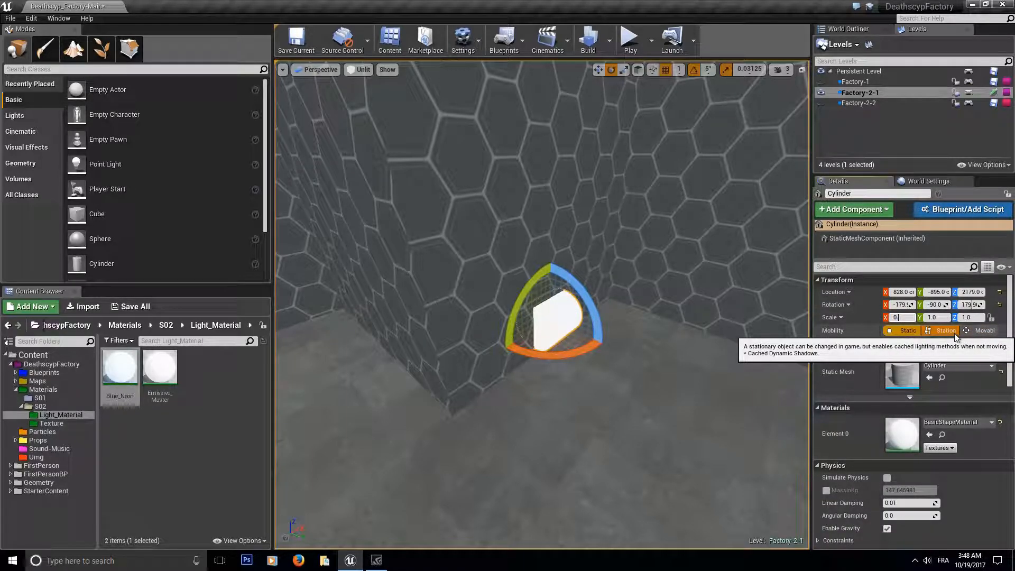
{"action": "left_click", "coordinate": [939, 316]}
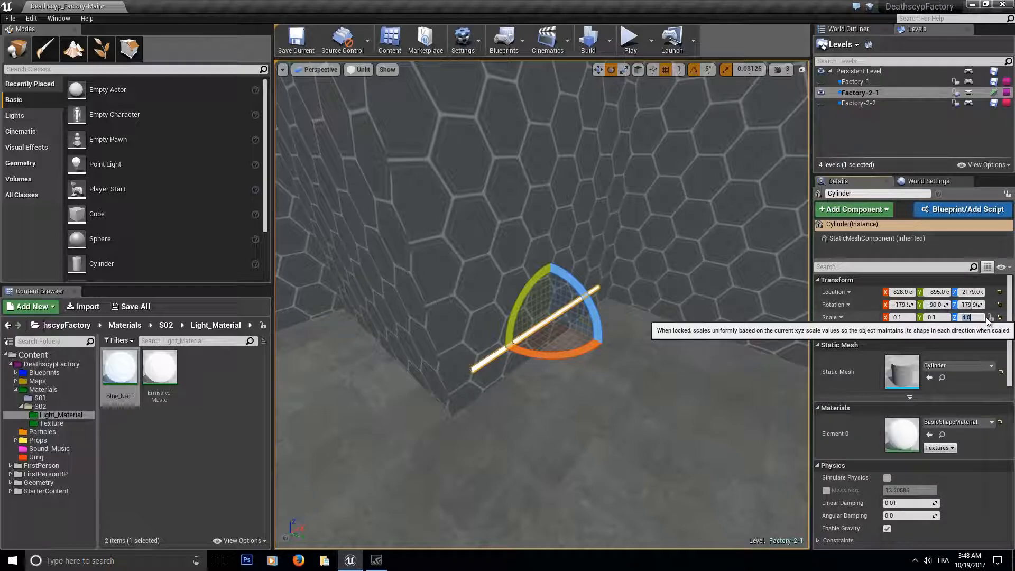
{"action": "right_click_drag", "start_coordinate": [687, 328], "coordinate": [497, 357]}
Step: Fit the strip to the wall's base with a Z scale of 5.21875, at X 842 and Z 2117
{"action": "key", "text": "w"}
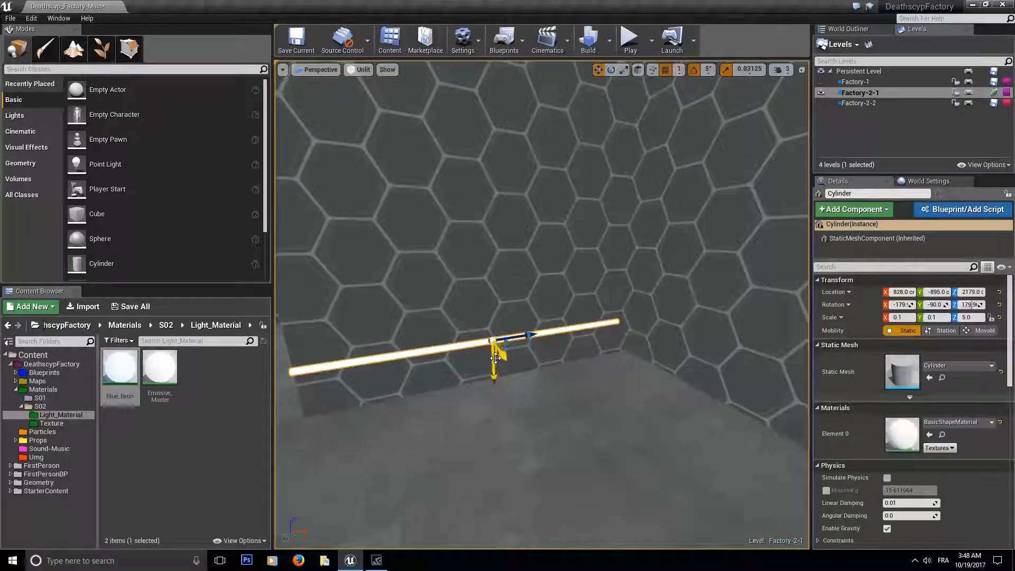
{"action": "key", "text": "e"}
{"action": "key", "text": "r"}
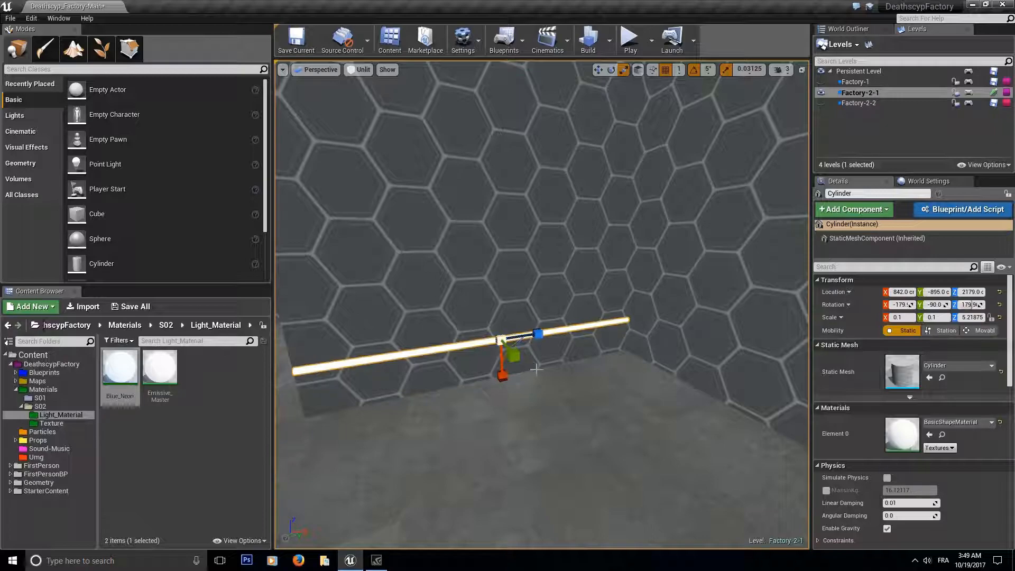
{"action": "left_click_drag", "start_coordinate": [508, 371], "coordinate": [510, 399]}
Step: Duplicate the strip and place the copy along the base of the next wall section at about X -177
{"action": "right_click_drag", "start_coordinate": [509, 398], "coordinate": [629, 405]}
{"action": "right_click_drag", "start_coordinate": [498, 423], "coordinate": [418, 390]}
{"action": "left_click_drag", "start_coordinate": [617, 329], "coordinate": [304, 449], "text": "alt"}
{"action": "right_click_drag", "start_coordinate": [304, 450], "coordinate": [278, 444]}
{"action": "left_click_drag", "start_coordinate": [598, 377], "coordinate": [435, 336]}
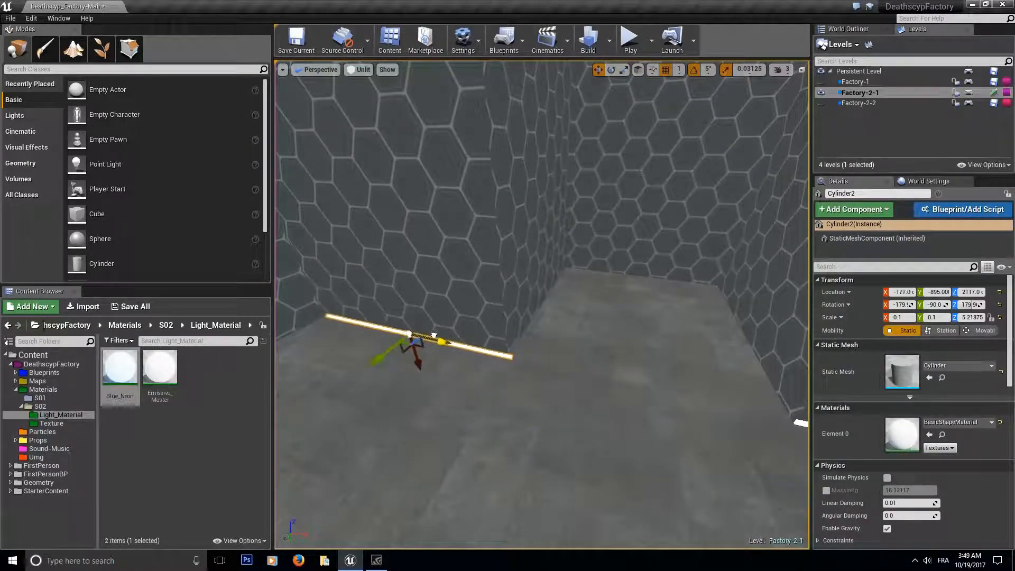
{"action": "right_click_drag", "start_coordinate": [459, 344], "coordinate": [556, 347]}
{"action": "left_click_drag", "start_coordinate": [341, 328], "coordinate": [338, 328]}
Step: Duplicate the second strip and align the new copy along the base of the following wall section
{"action": "right_click_drag", "start_coordinate": [339, 328], "coordinate": [275, 331]}
{"action": "left_click_drag", "start_coordinate": [620, 336], "coordinate": [296, 335], "text": "alt"}
{"action": "right_click_drag", "start_coordinate": [296, 336], "coordinate": [278, 344]}
{"action": "left_click_drag", "start_coordinate": [476, 347], "coordinate": [473, 345]}
Step: Select the neighbouring cylinder strips along the floor together and undo the last change
{"action": "right_click_drag", "start_coordinate": [397, 321], "coordinate": [318, 346]}
{"action": "left_click", "coordinate": [528, 298], "text": "ctrl"}
{"action": "right_click_drag", "start_coordinate": [528, 298], "coordinate": [634, 296]}
{"action": "left_click", "coordinate": [511, 292]}
{"action": "left_click", "coordinate": [580, 292], "text": "ctrl"}
{"action": "left_click", "coordinate": [578, 319], "text": "ctrl"}
{"action": "right_click_drag", "start_coordinate": [578, 318], "coordinate": [661, 339]}
{"action": "left_click", "coordinate": [552, 339], "text": "ctrl"}
{"action": "right_click_drag", "start_coordinate": [555, 198], "coordinate": [568, 288]}
{"action": "key", "text": "ctrl+z"}
Step: Reposition the selected cylinder strips along the base of the room's walls
{"action": "left_click_drag", "start_coordinate": [583, 242], "coordinate": [583, 237]}
{"action": "right_click_drag", "start_coordinate": [584, 237], "coordinate": [593, 201]}
{"action": "left_click_drag", "start_coordinate": [550, 359], "coordinate": [560, 279]}
{"action": "right_click_drag", "start_coordinate": [559, 278], "coordinate": [598, 249]}
{"action": "right_click_drag", "start_coordinate": [465, 302], "coordinate": [439, 314]}
Step: Nudge one floor strip into line with its wall and delete the surplus cylinder strip
{"action": "left_click", "coordinate": [497, 303]}
{"action": "left_click_drag", "start_coordinate": [590, 289], "coordinate": [585, 291]}
{"action": "mouse_move", "coordinate": [529, 312]}
{"action": "right_mouse_down"}
{"action": "mouse_move", "coordinate": [583, 342]}
{"action": "mouse_move", "coordinate": [524, 406]}
{"action": "right_mouse_up"}
{"action": "left_click", "coordinate": [580, 341]}
{"action": "key", "text": "Delete"}
Step: Duplicate a floor strip and move the copy along the base of another wall section
{"action": "left_click", "coordinate": [522, 403]}
{"action": "left_click", "coordinate": [509, 370]}
{"action": "key", "text": "w"}
{"action": "left_click_drag", "start_coordinate": [503, 331], "coordinate": [709, 367], "text": "alt"}
{"action": "right_click_drag", "start_coordinate": [709, 367], "coordinate": [743, 367]}
{"action": "left_click_drag", "start_coordinate": [518, 340], "coordinate": [590, 337]}
{"action": "right_click_drag", "start_coordinate": [590, 337], "coordinate": [703, 352]}
Step: Duplicate the strip at the wall's base upward and place the copy higher on that wall at about Z 2616
{"action": "left_click", "coordinate": [709, 254]}
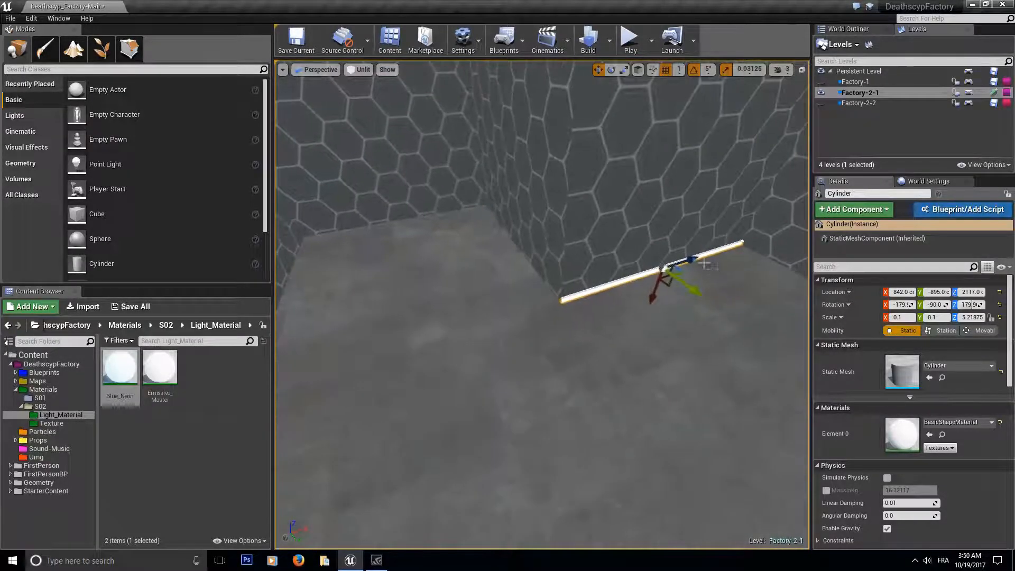
{"action": "key", "text": "w"}
{"action": "right_click_drag", "start_coordinate": [489, 375], "coordinate": [529, 413]}
{"action": "left_click_drag", "start_coordinate": [539, 466], "coordinate": [356, 438]}
{"action": "right_click_drag", "start_coordinate": [356, 438], "coordinate": [455, 443]}
{"action": "left_click_drag", "start_coordinate": [573, 443], "coordinate": [507, 397]}
{"action": "right_click_drag", "start_coordinate": [507, 398], "coordinate": [509, 365]}
{"action": "left_click_drag", "start_coordinate": [509, 365], "coordinate": [503, 254], "text": "alt"}
{"action": "right_click_drag", "start_coordinate": [502, 254], "coordinate": [473, 383]}
{"action": "left_click_drag", "start_coordinate": [473, 383], "coordinate": [475, 300]}
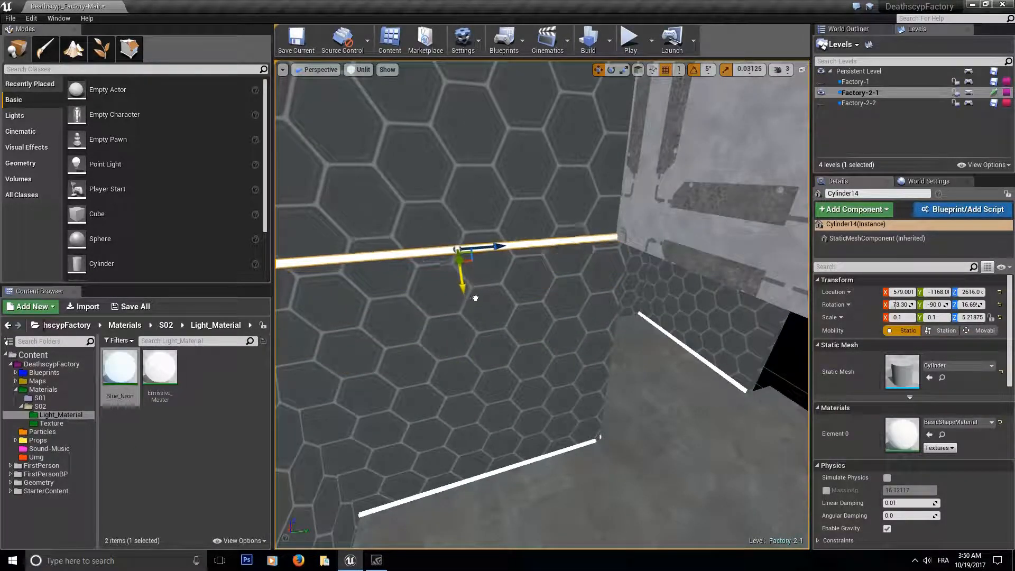
Step: Select two cylinder strips together, duplicate them and move the copies along the walls to about X 82
{"action": "right_click_drag", "start_coordinate": [486, 322], "coordinate": [553, 339]}
{"action": "left_click", "coordinate": [503, 323], "text": "ctrl"}
{"action": "left_click_drag", "start_coordinate": [514, 356], "coordinate": [579, 364], "text": "alt"}
{"action": "right_click_drag", "start_coordinate": [579, 365], "coordinate": [566, 296]}
{"action": "left_click_drag", "start_coordinate": [520, 233], "coordinate": [803, 226]}
{"action": "right_click_drag", "start_coordinate": [793, 233], "coordinate": [867, 254]}
{"action": "right_click_drag", "start_coordinate": [550, 286], "coordinate": [709, 302]}
{"action": "left_click_drag", "start_coordinate": [497, 290], "coordinate": [491, 288]}
{"action": "right_click_drag", "start_coordinate": [492, 289], "coordinate": [297, 275]}
{"action": "mouse_move", "coordinate": [566, 390]}
{"action": "right_mouse_down"}
{"action": "mouse_move", "coordinate": [503, 389]}
{"action": "mouse_move", "coordinate": [624, 423]}
{"action": "mouse_move", "coordinate": [529, 423]}
{"action": "mouse_move", "coordinate": [492, 410]}
{"action": "mouse_move", "coordinate": [563, 391]}
{"action": "right_mouse_up"}
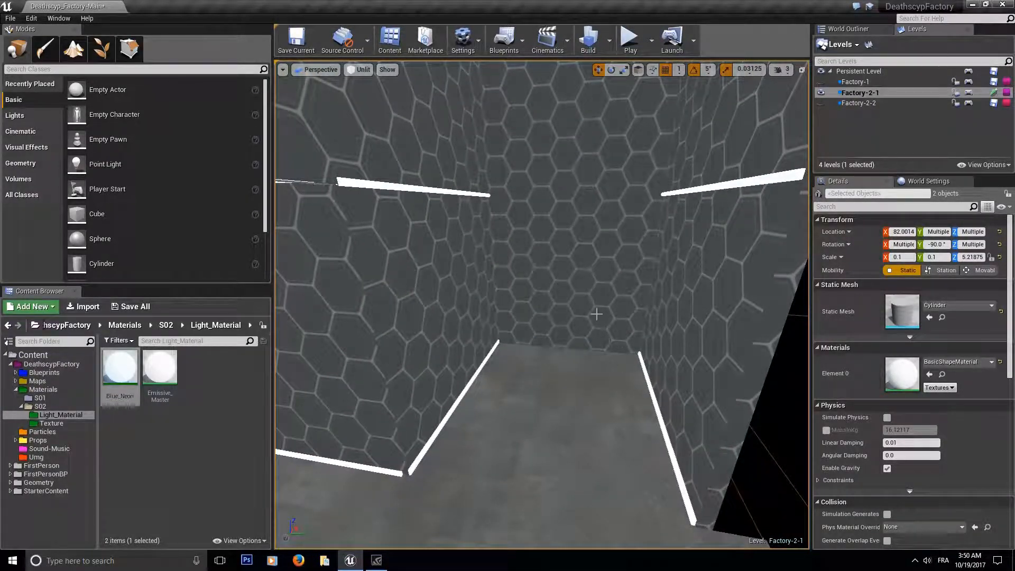
Step: Select every actor from Cylinder to Cylinder16 and apply the Blue_Neon material to all of them
{"action": "left_click", "coordinate": [878, 29]}
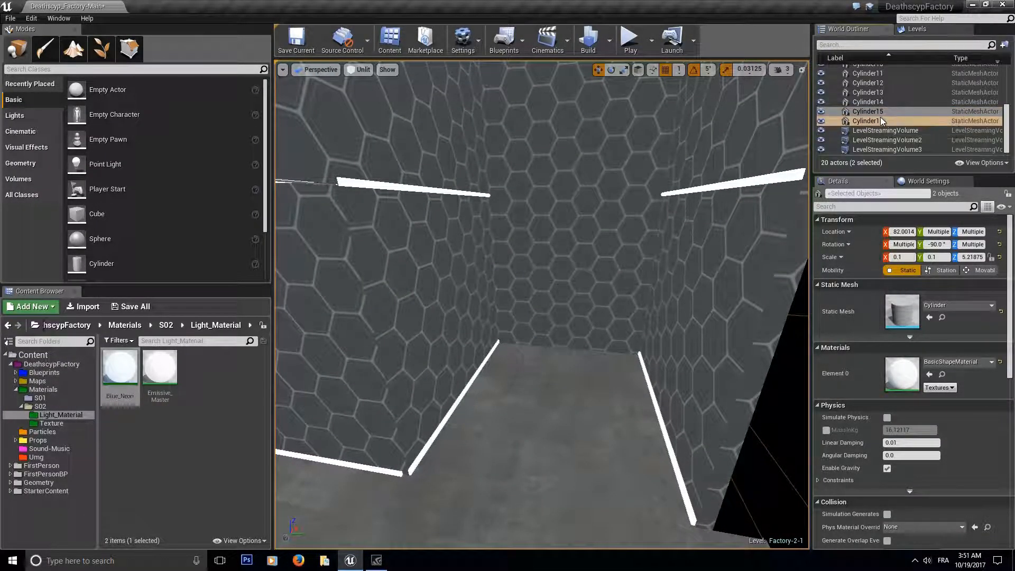
{"action": "left_click", "coordinate": [883, 90]}
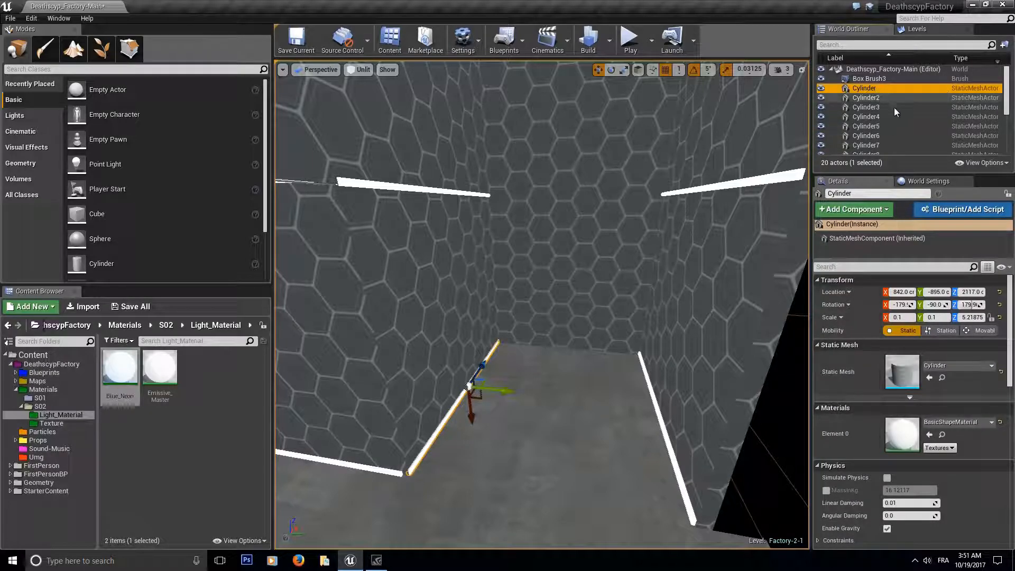
{"action": "scroll", "coordinate": [902, 116], "scroll_direction": "down", "scroll_amount": 2}
{"action": "scroll", "coordinate": [910, 123], "scroll_direction": "down", "scroll_amount": 2}
{"action": "left_click", "coordinate": [886, 129], "text": "shift"}
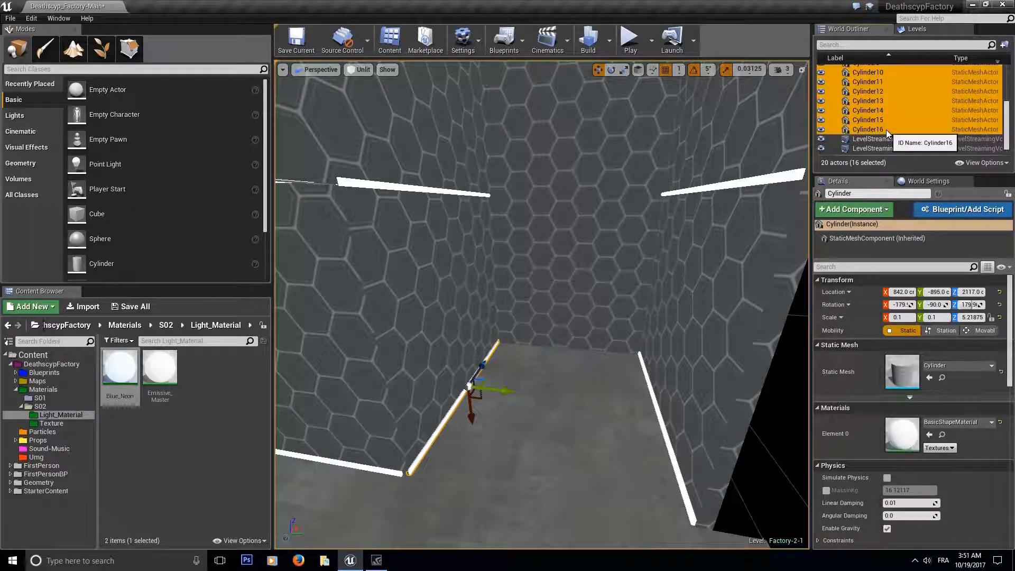
{"action": "right_click_drag", "start_coordinate": [706, 202], "coordinate": [617, 210]}
{"action": "left_click_drag", "start_coordinate": [116, 370], "coordinate": [901, 373]}
{"action": "right_click_drag", "start_coordinate": [687, 297], "coordinate": [624, 275]}
{"action": "right_click_drag", "start_coordinate": [624, 406], "coordinate": [658, 406]}
Step: Play the level and walk through the room to check the glowing neon strips, and stop the preview
{"action": "left_click", "coordinate": [628, 39]}
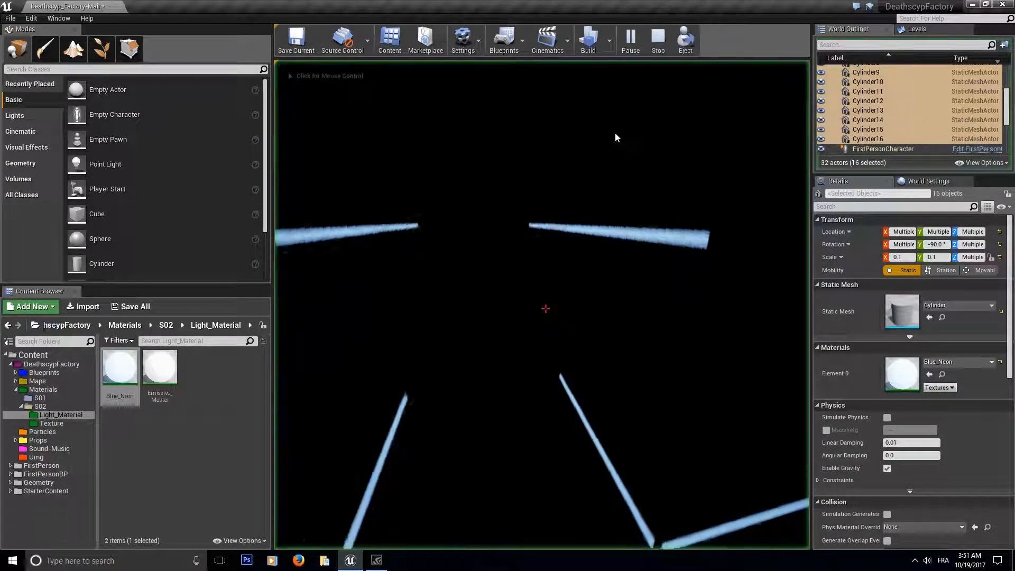
{"action": "key", "text": "w"}
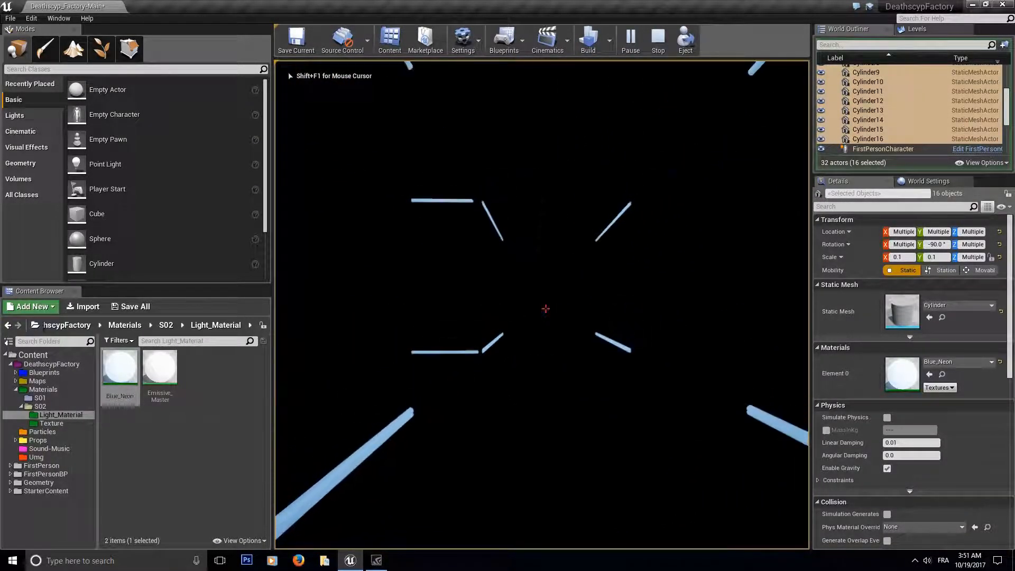
{"action": "key", "text": "w"}
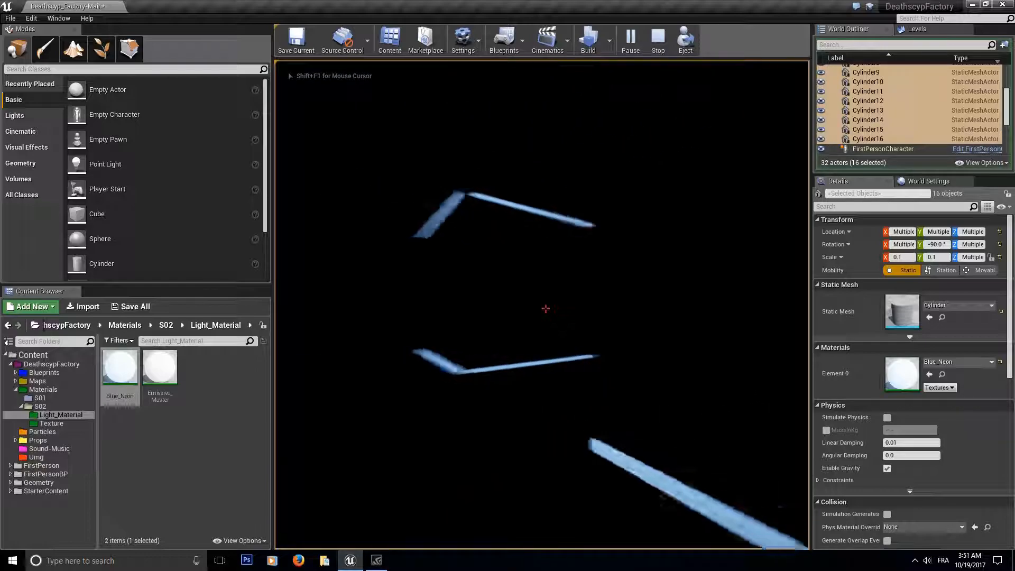
{"action": "key", "text": "w"}
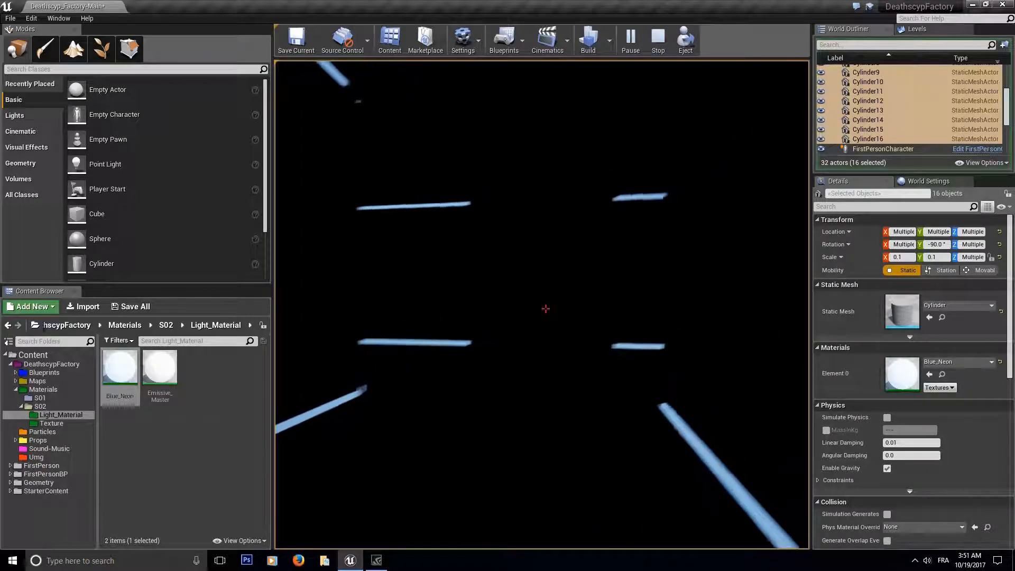
{"action": "key", "text": "w"}
{"action": "key", "text": "Escape"}
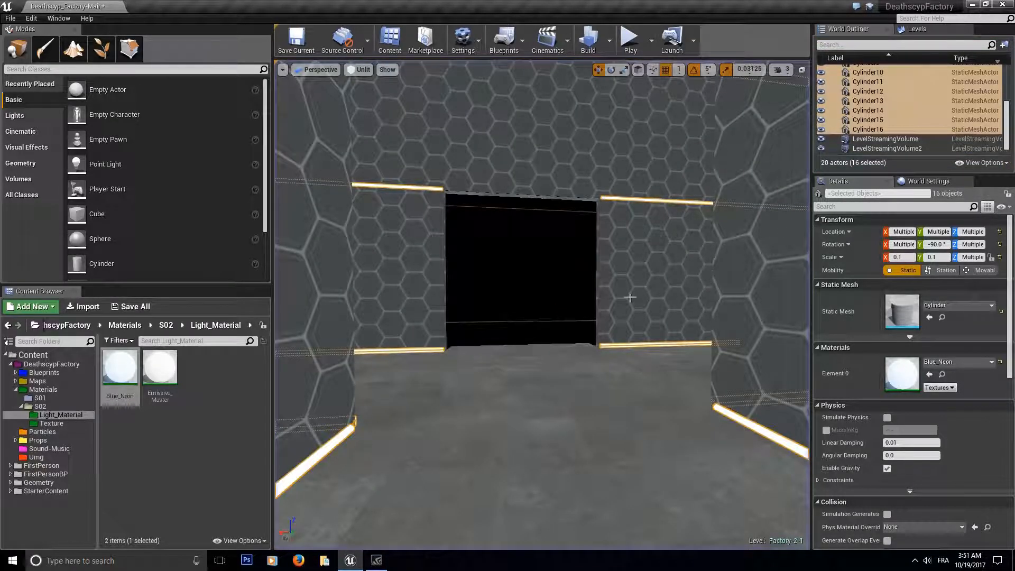
{"action": "right_click_drag", "start_coordinate": [541, 305], "coordinate": [523, 289]}
{"action": "key", "text": "s"}
{"action": "key", "text": "w"}
{"action": "right_click_drag", "start_coordinate": [585, 312], "coordinate": [585, 306]}
{"action": "key", "text": "s"}
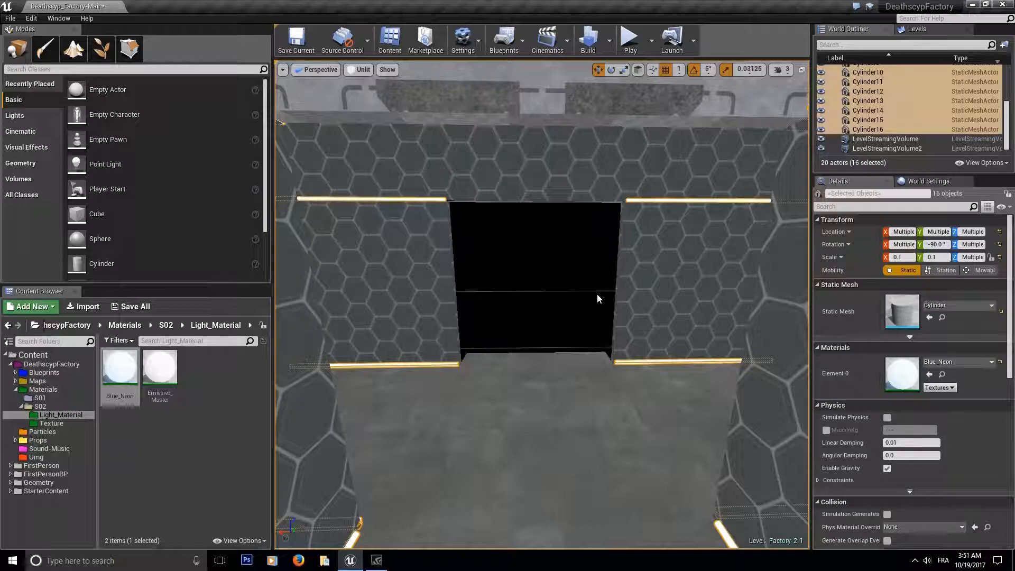